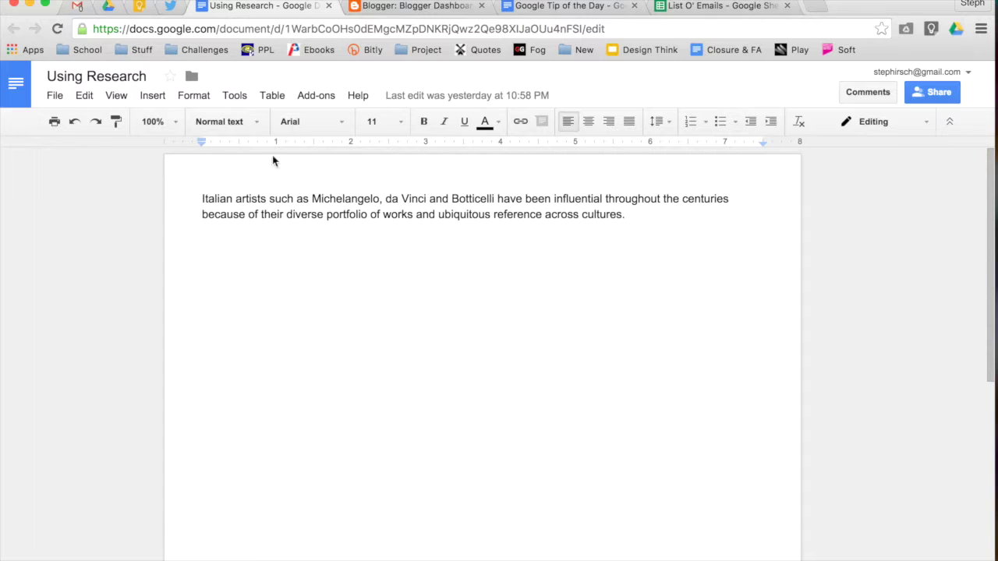
Research the word "Michelangelo" from the opening sentence of the document with the Research tool.
drag(202, 198, 275, 203)
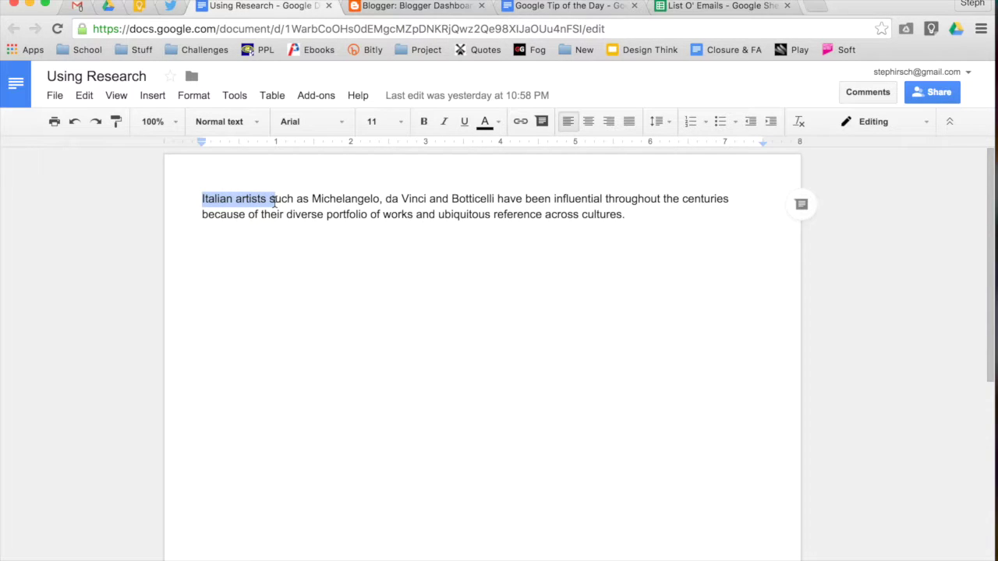
click(275, 201)
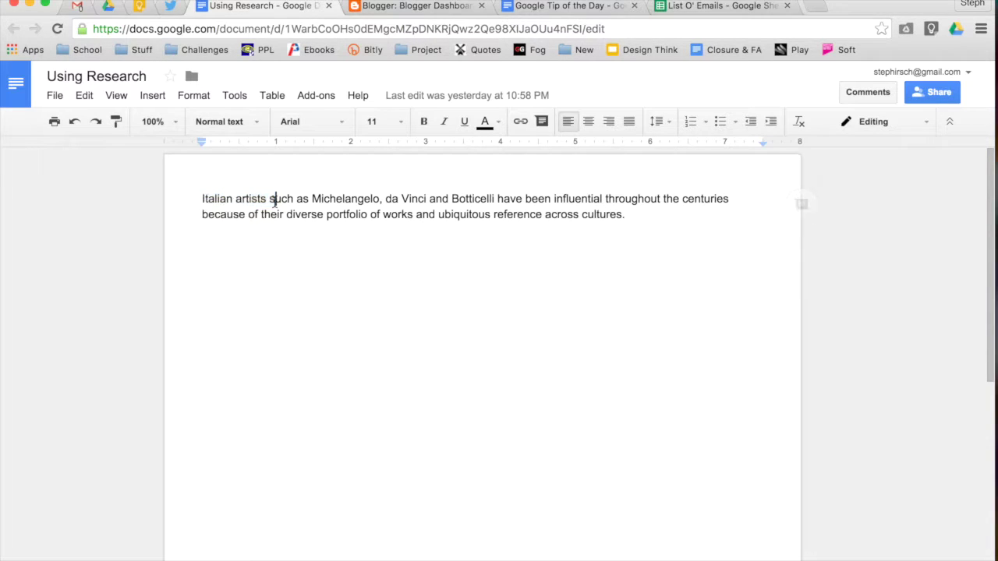
double_click(361, 198)
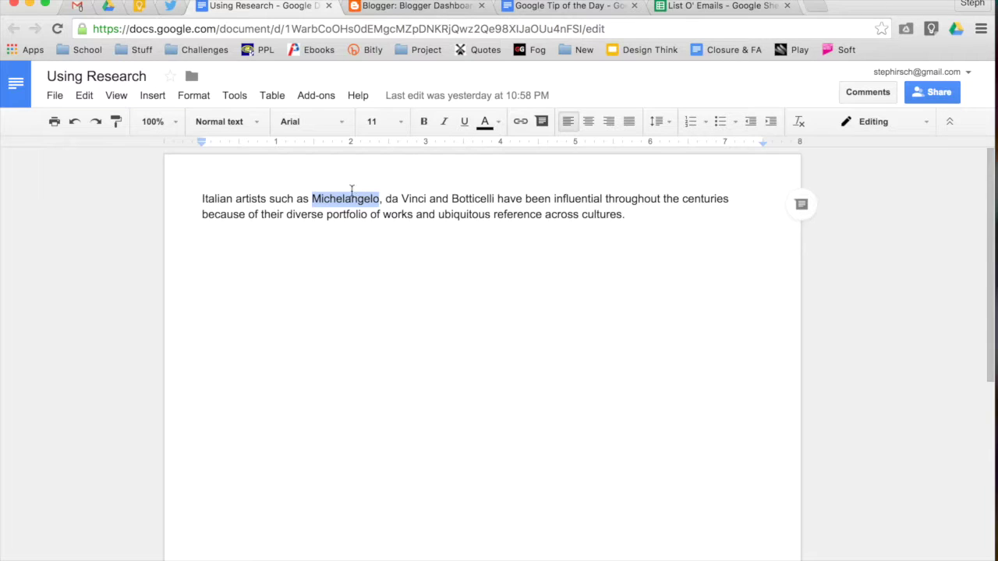
click(236, 96)
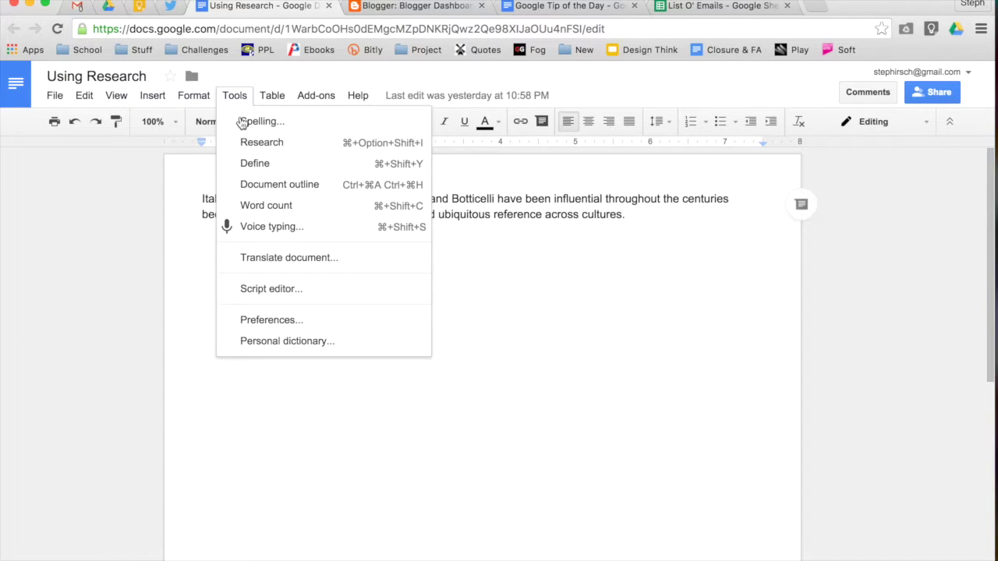
click(241, 100)
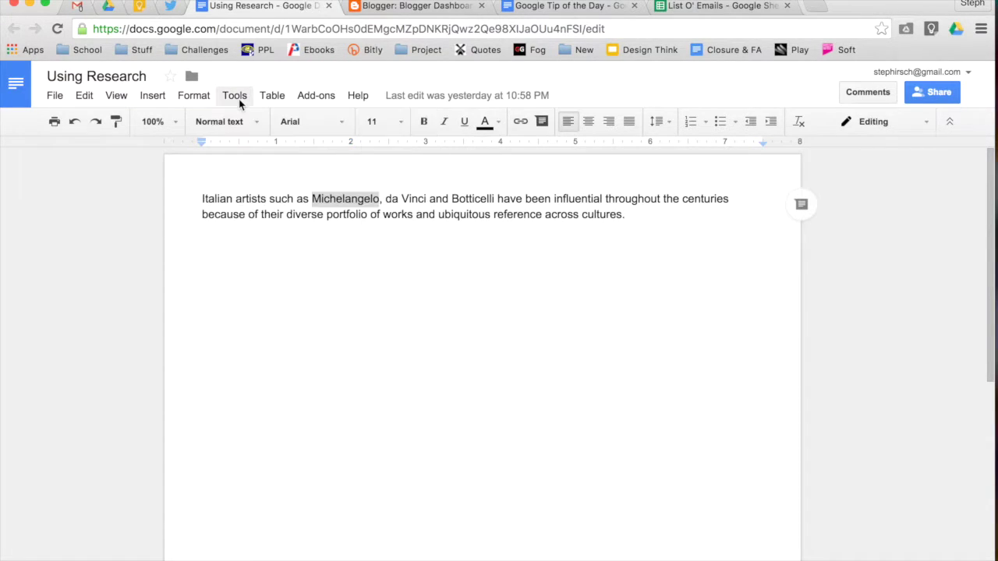
click(337, 199)
triple_click(337, 199)
double_click(337, 199)
right_click(337, 199)
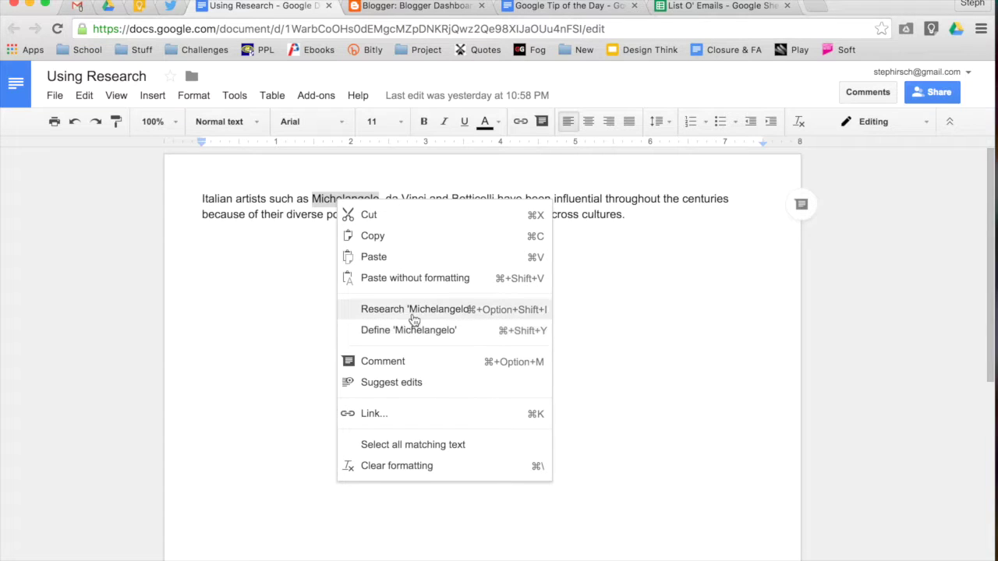
click(419, 311)
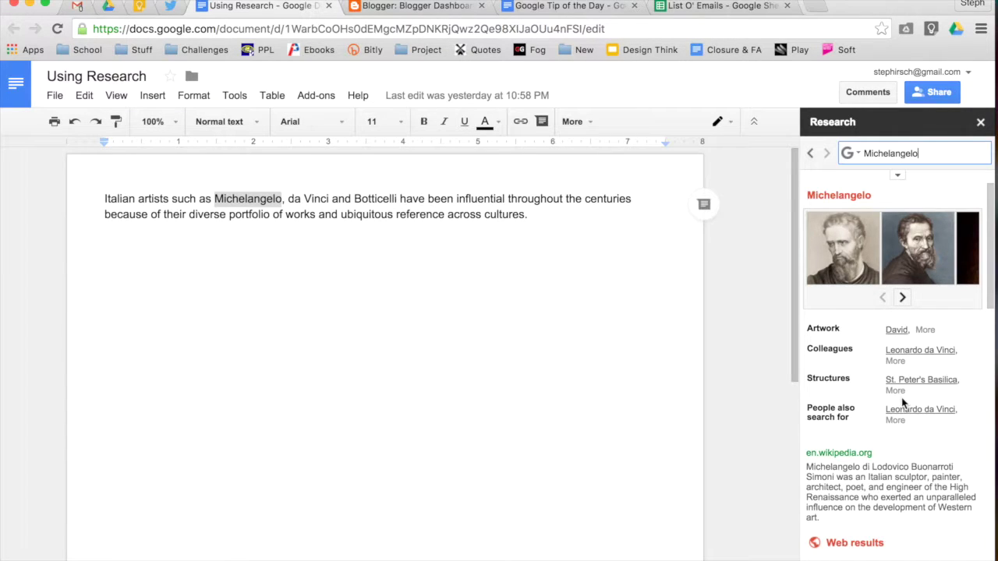
Browse the web results for Michelangelo, open the biography.com page, and return to the Using Research document.
scroll(889, 421, down, 5)
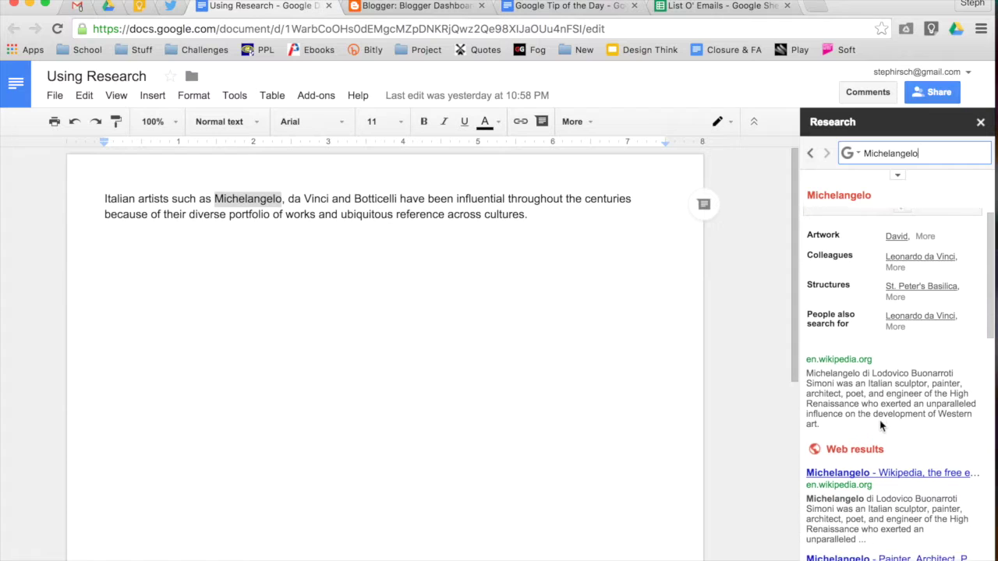
scroll(881, 425, down, 3)
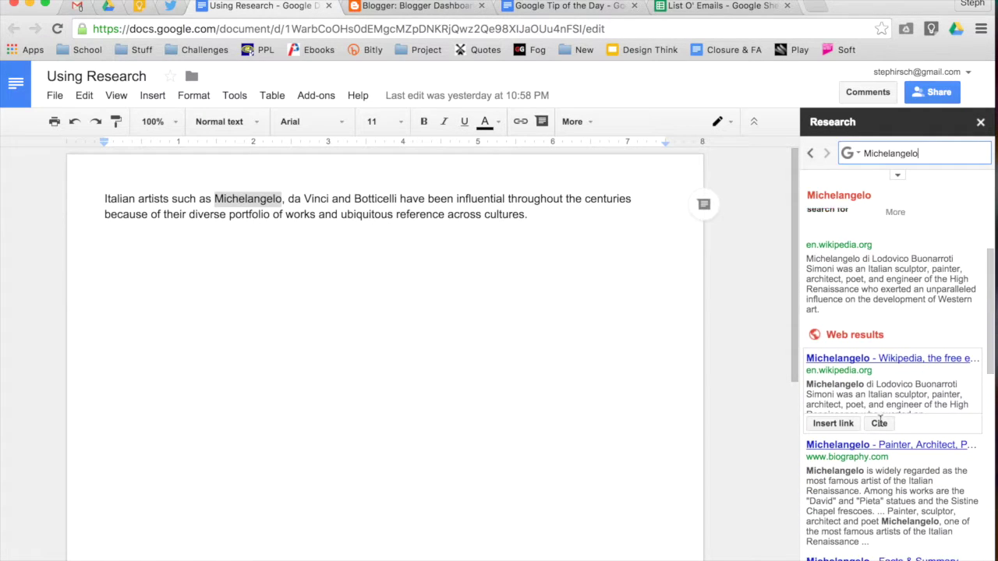
scroll(881, 425, down, 3)
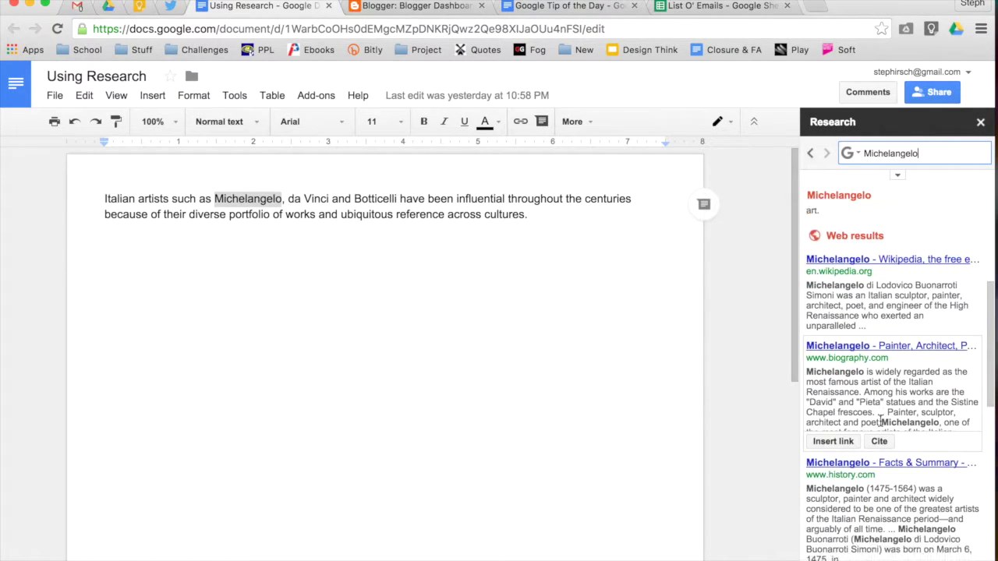
scroll(881, 425, up, 2)
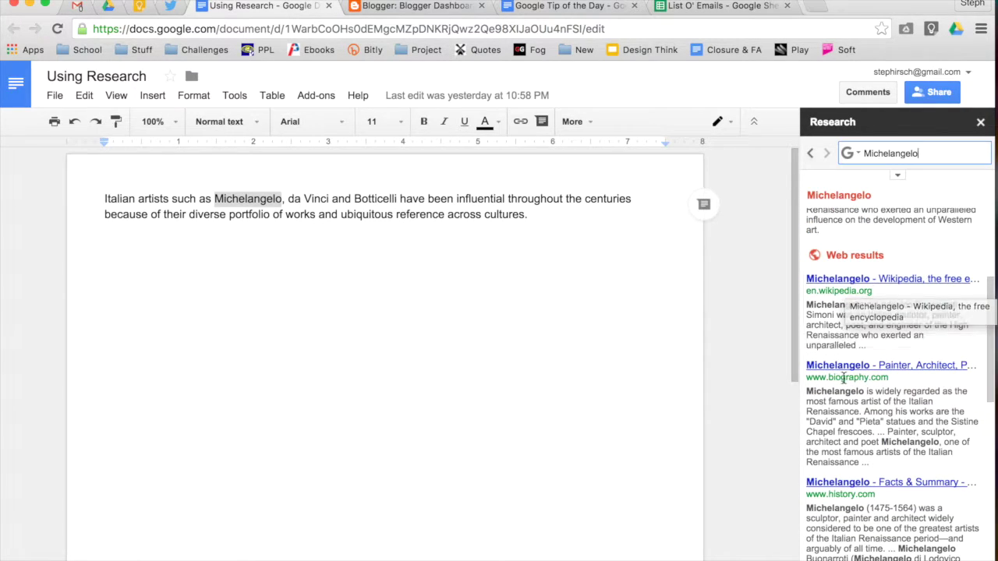
mouse_move(843, 378)
scroll(877, 393, down, 2)
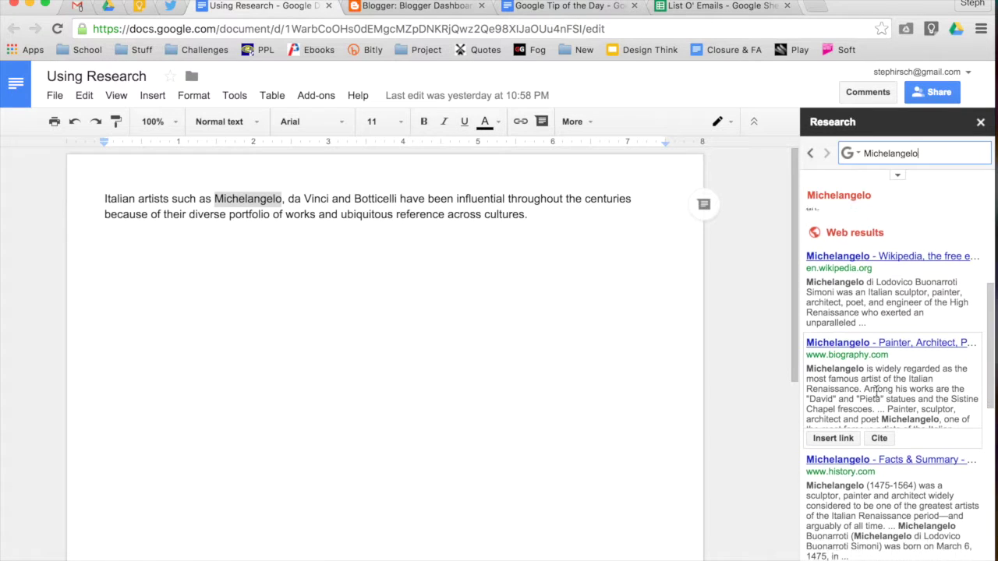
scroll(877, 392, down, 3)
scroll(876, 392, up, 3)
mouse_move(886, 348)
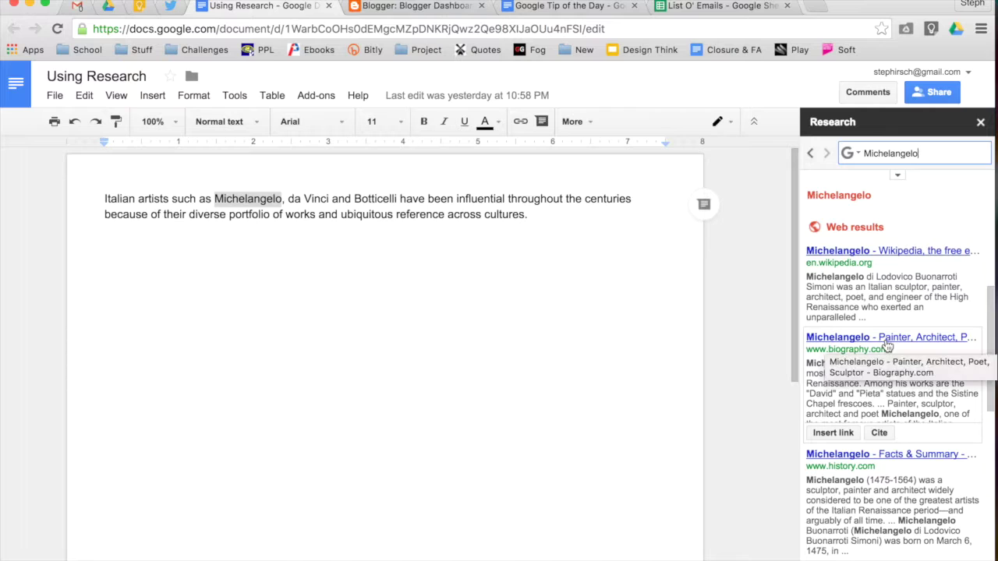
click(887, 347)
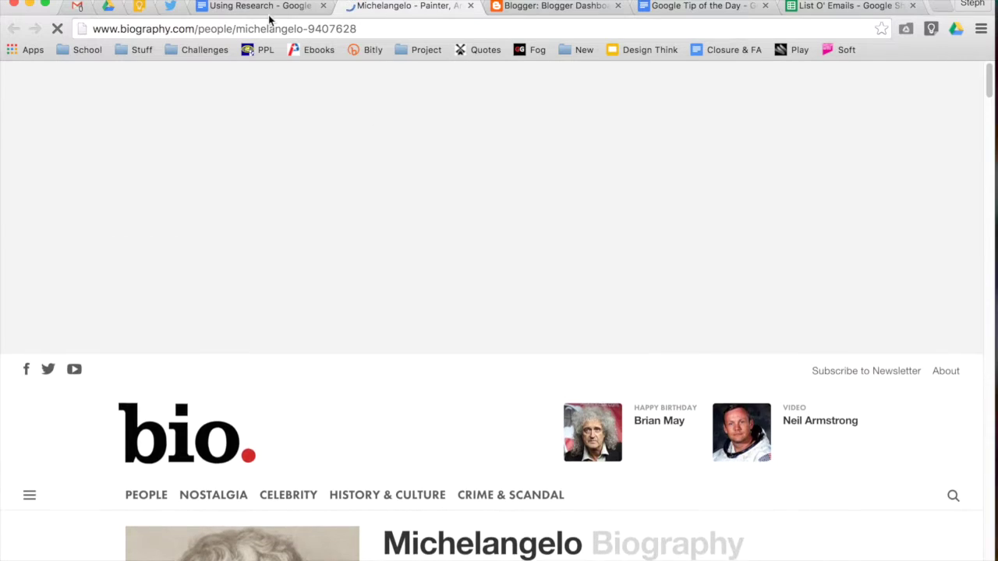
click(267, 7)
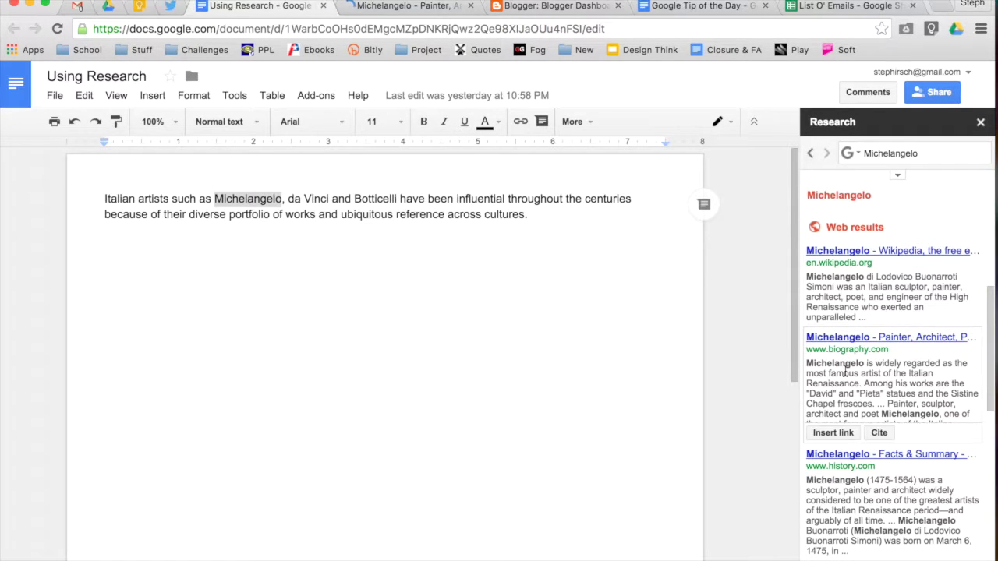
Link the word "Michelangelo" in the sentence to the biography.com result and close the opened biography page.
scroll(845, 373, down, 3)
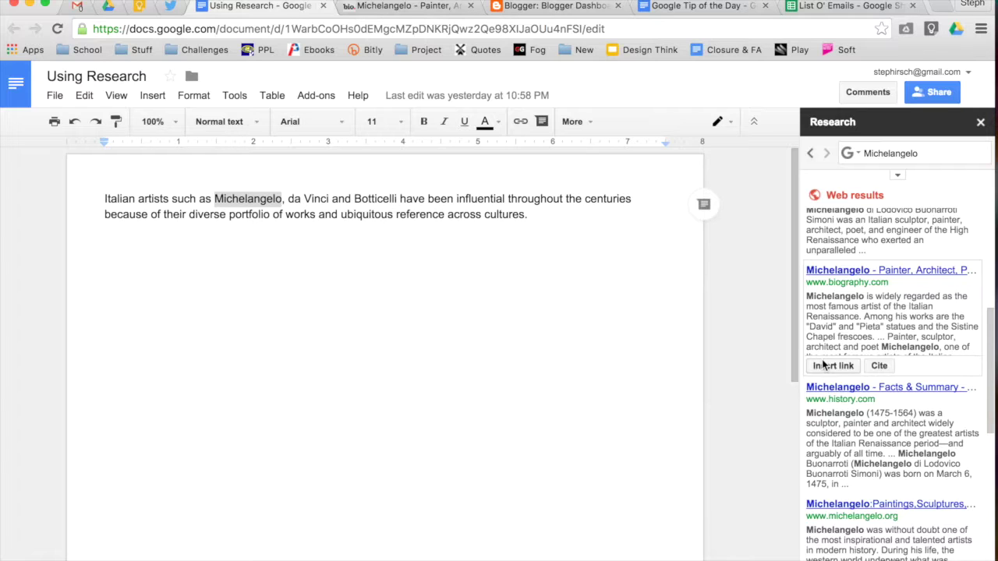
click(826, 367)
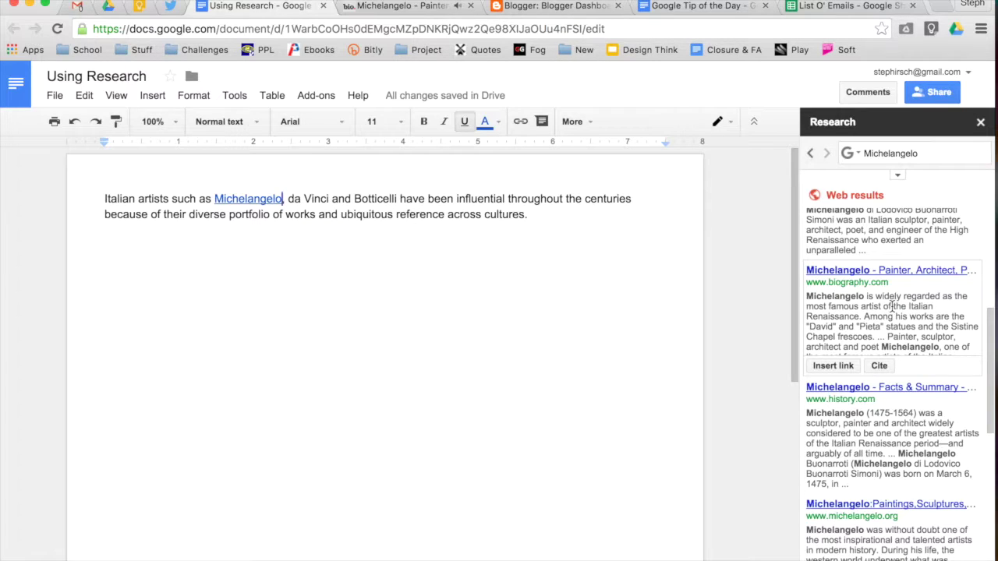
click(470, 7)
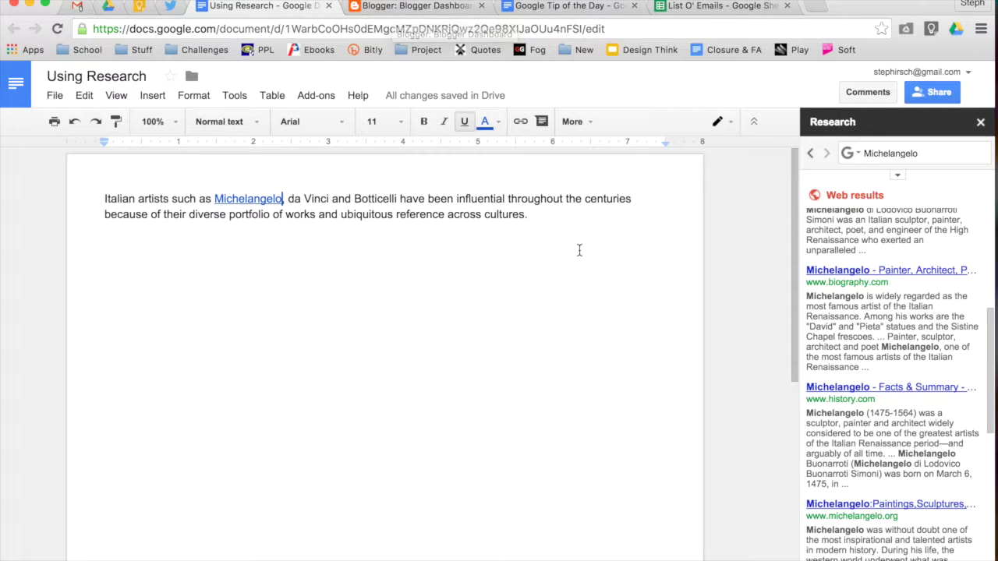
Cite the biography.com result as a footnote after "Michelangelo" in the sentence.
mouse_move(865, 399)
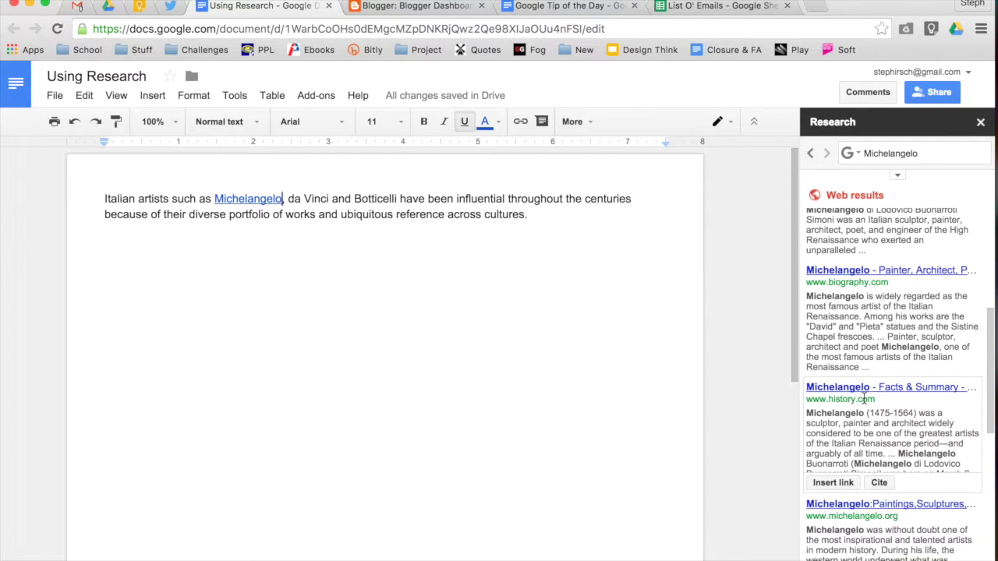
mouse_move(875, 310)
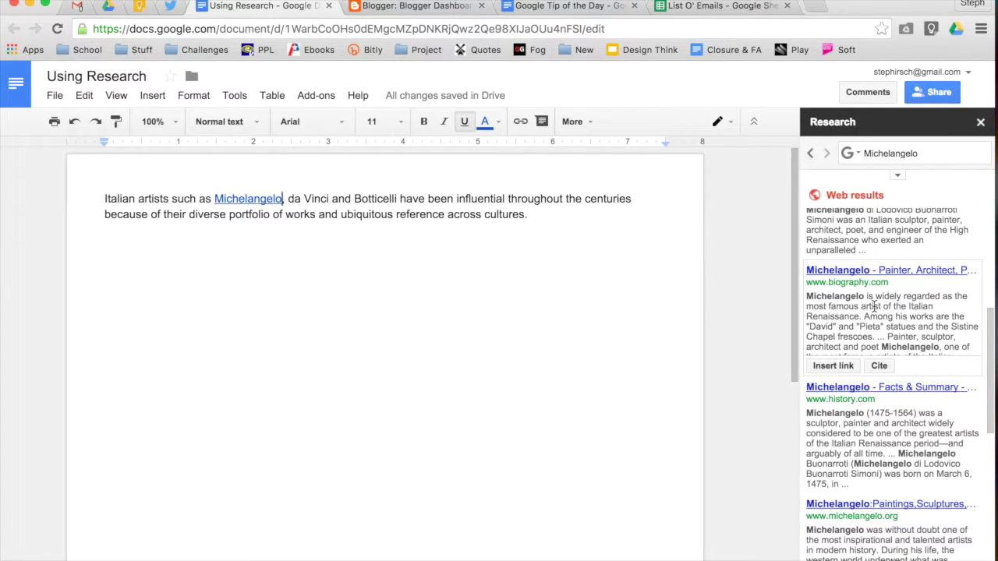
click(879, 365)
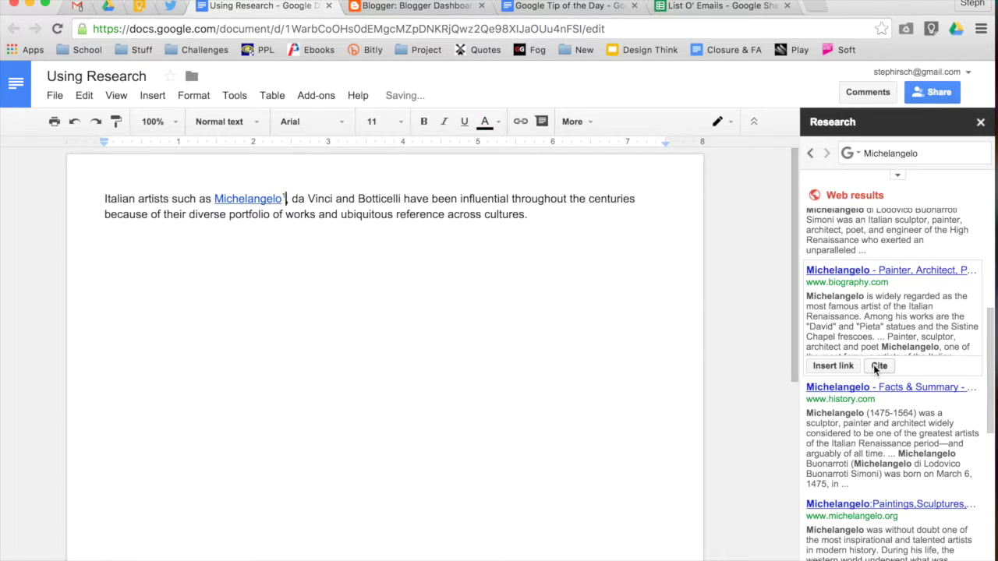
Check the footnote marker after "Michelangelo" and the full citation text at the end of the page.
drag(282, 195, 288, 195)
scroll(288, 195, down, 10)
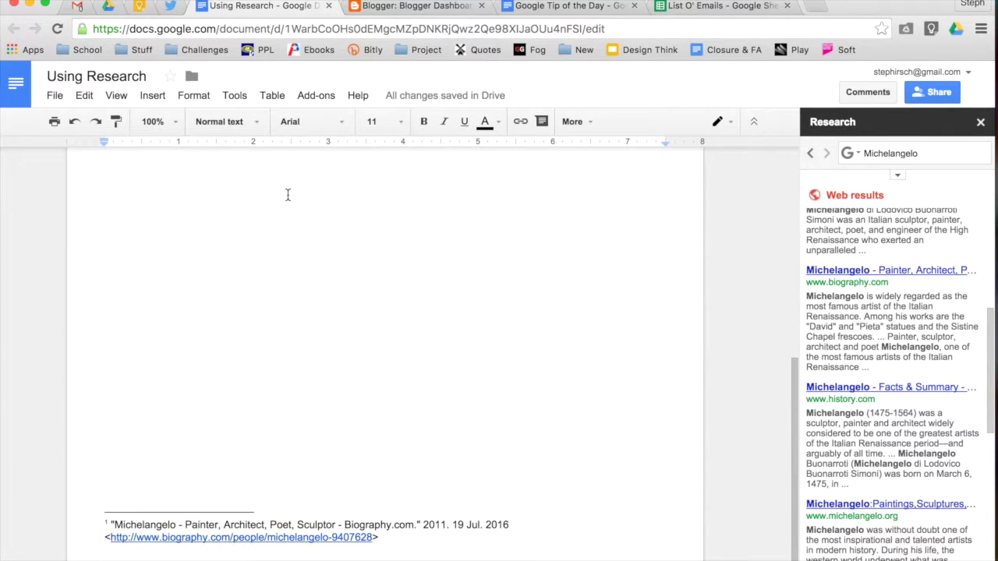
click(380, 541)
drag(380, 542, 95, 522)
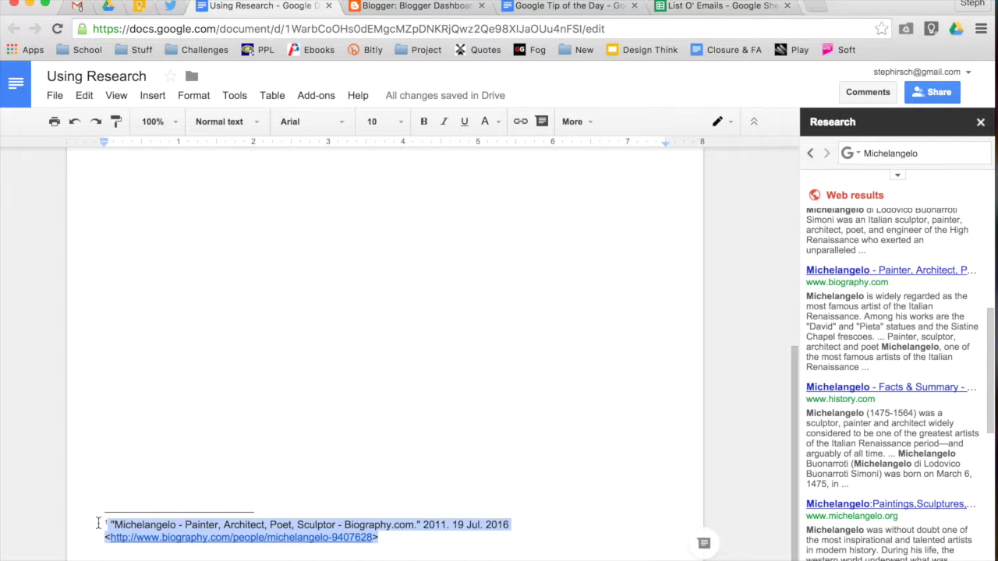
click(387, 526)
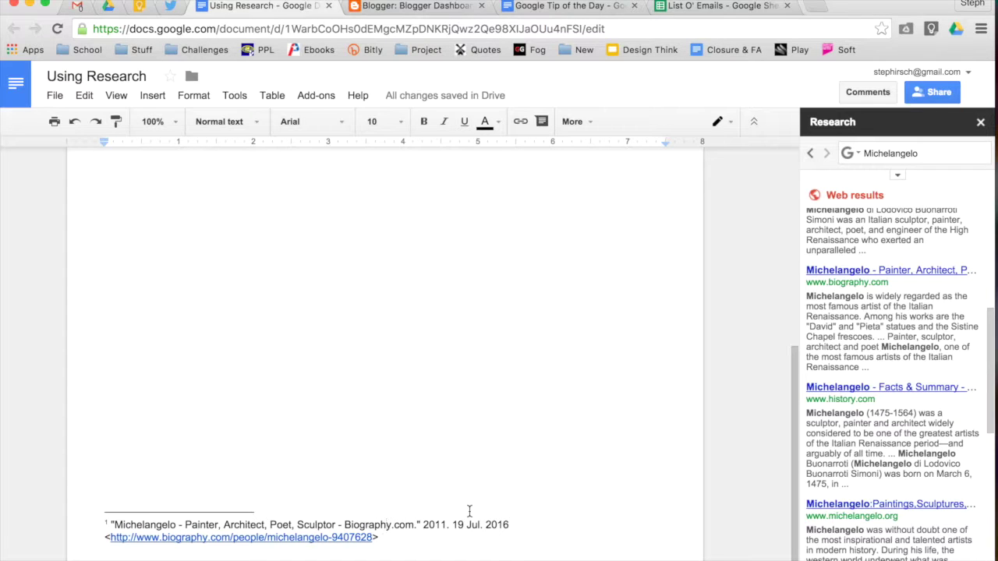
Limit the Michelangelo research results to Images and browse the pictures.
mouse_move(879, 438)
click(857, 156)
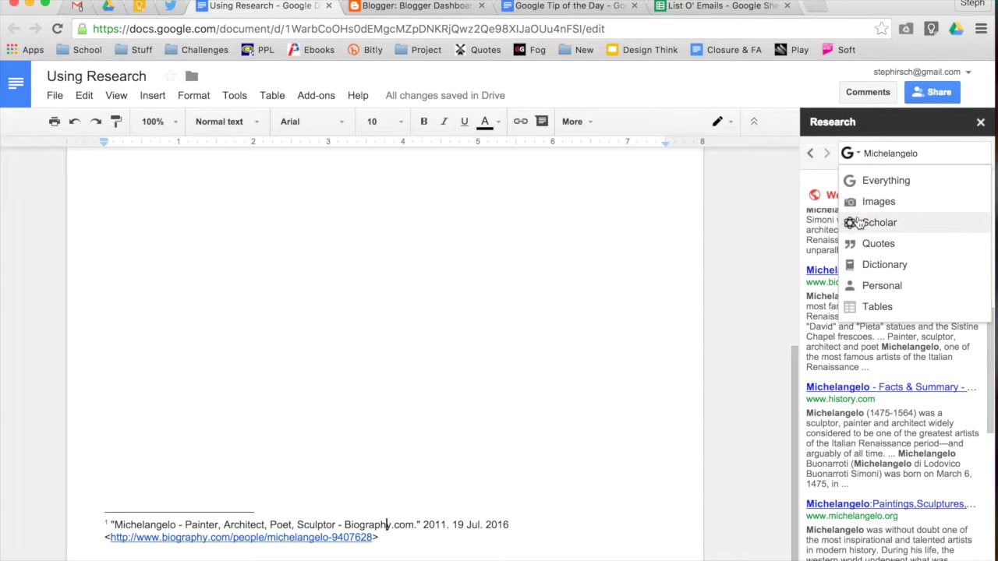
click(868, 202)
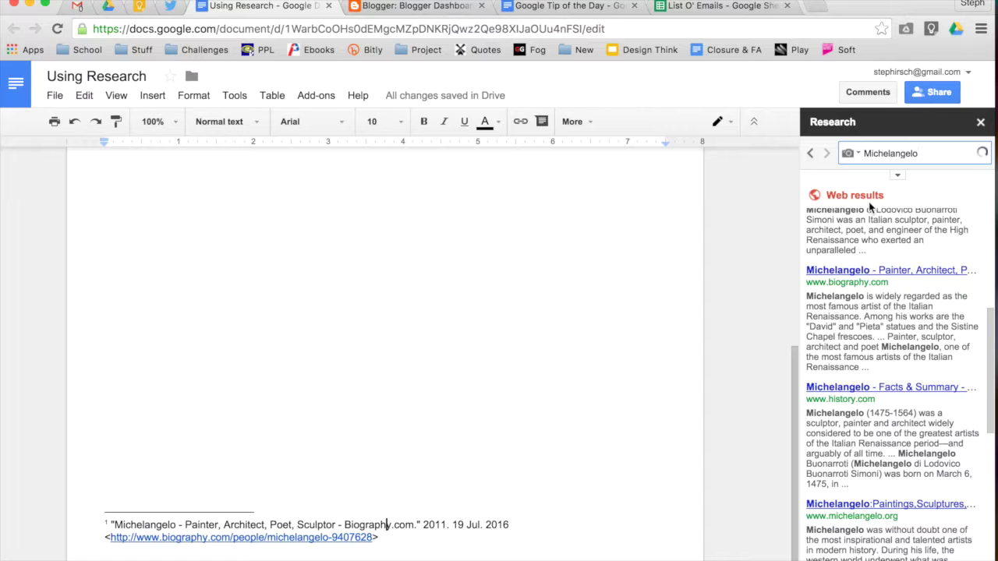
scroll(871, 209, down, 2)
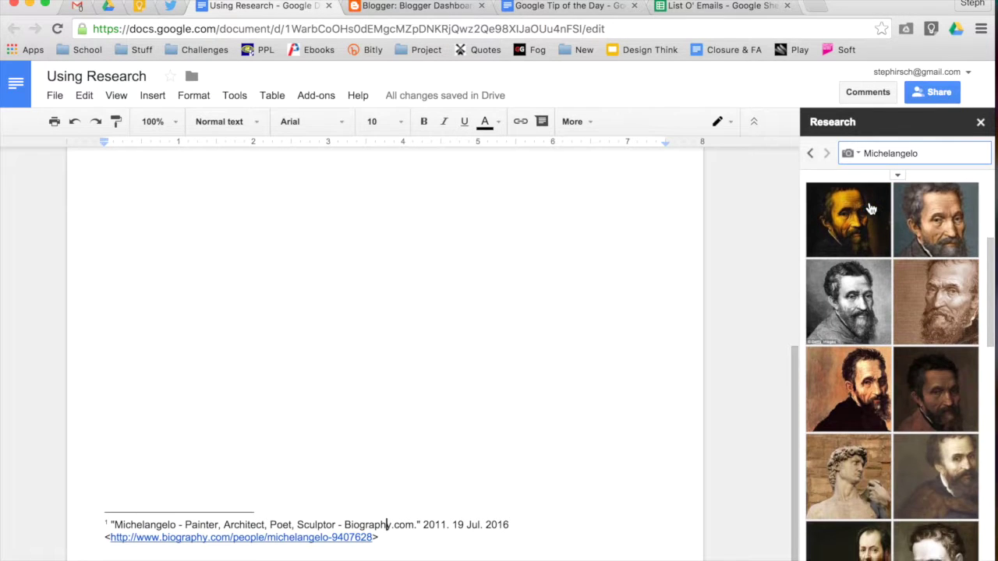
Switch the Michelangelo research results to Tables and look through the tables found.
click(853, 152)
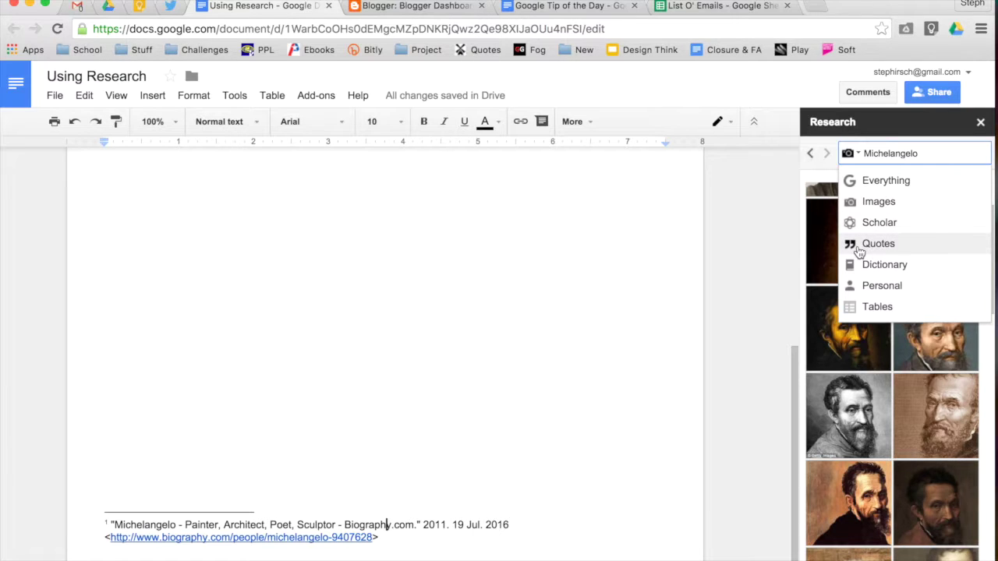
click(857, 307)
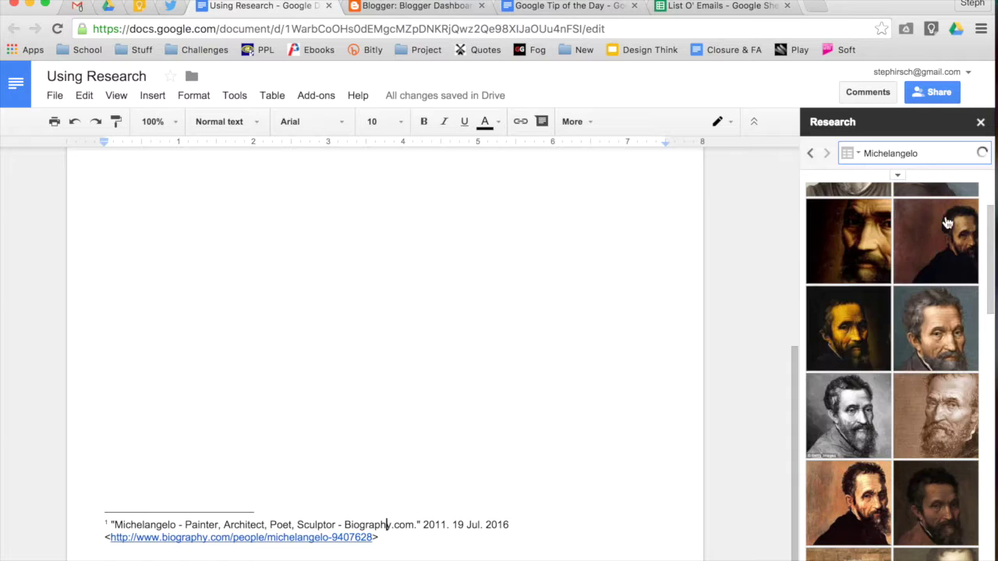
scroll(947, 226, down, 5)
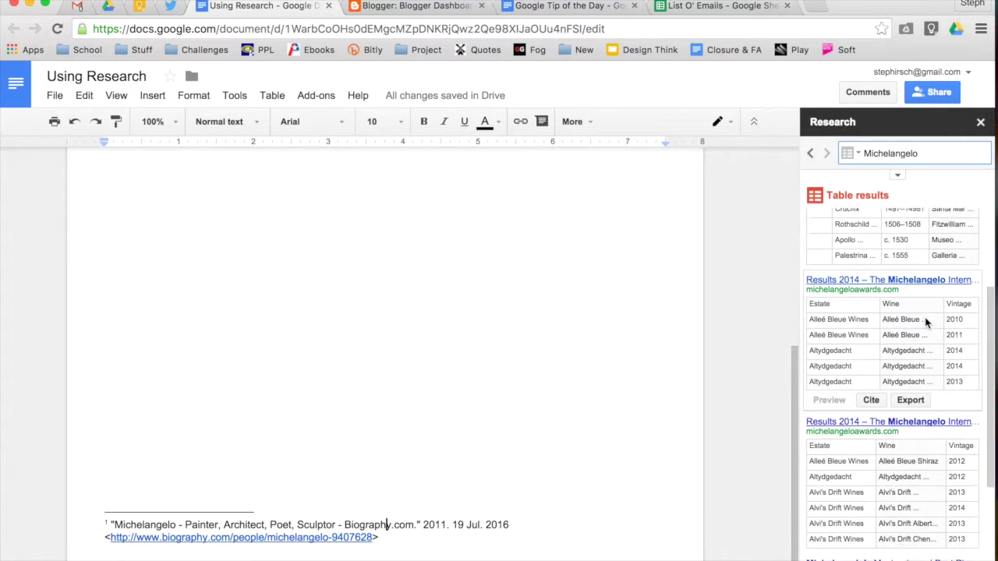
scroll(926, 322, up, 5)
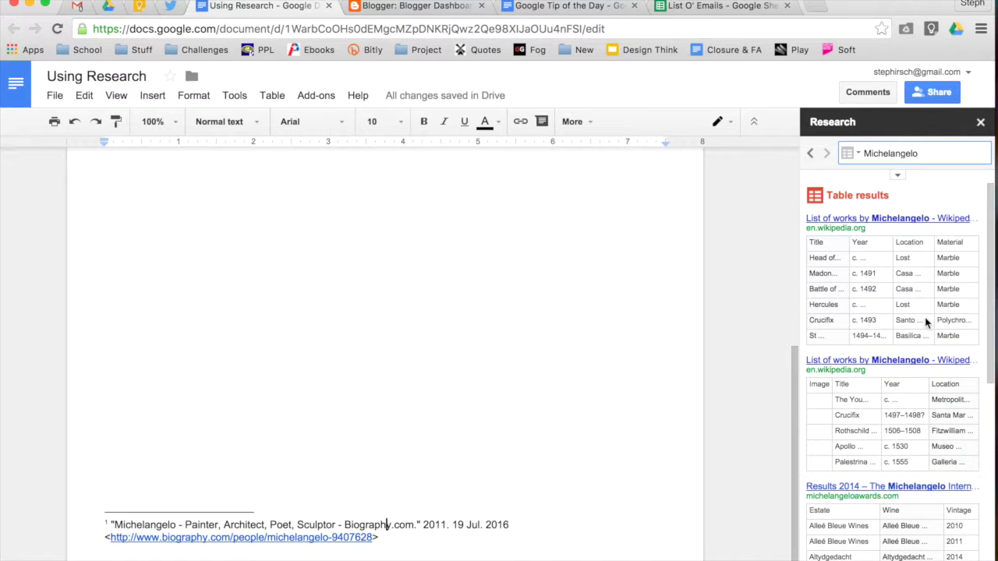
Set the Michelangelo research results back to Everything and review the available result types.
click(851, 157)
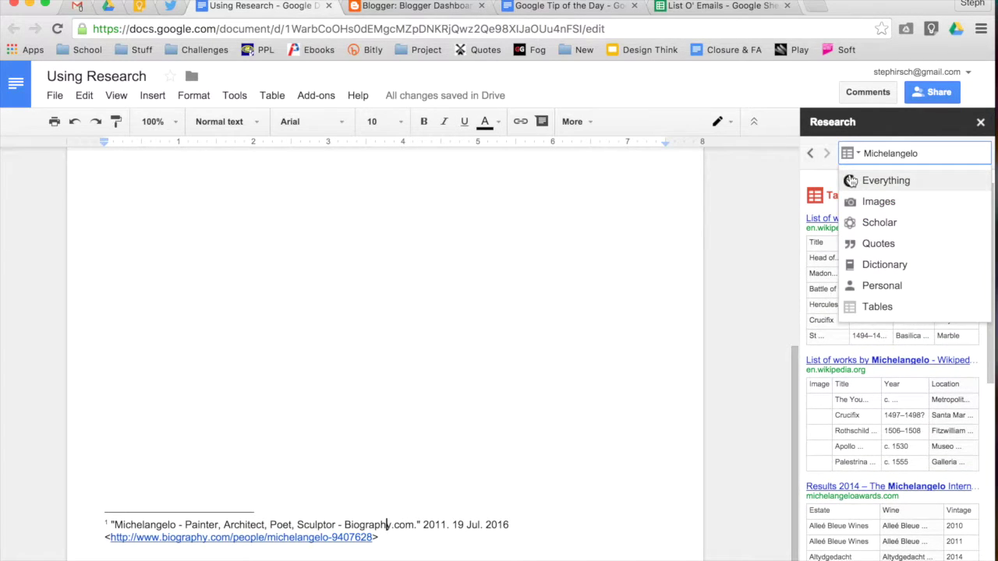
click(853, 179)
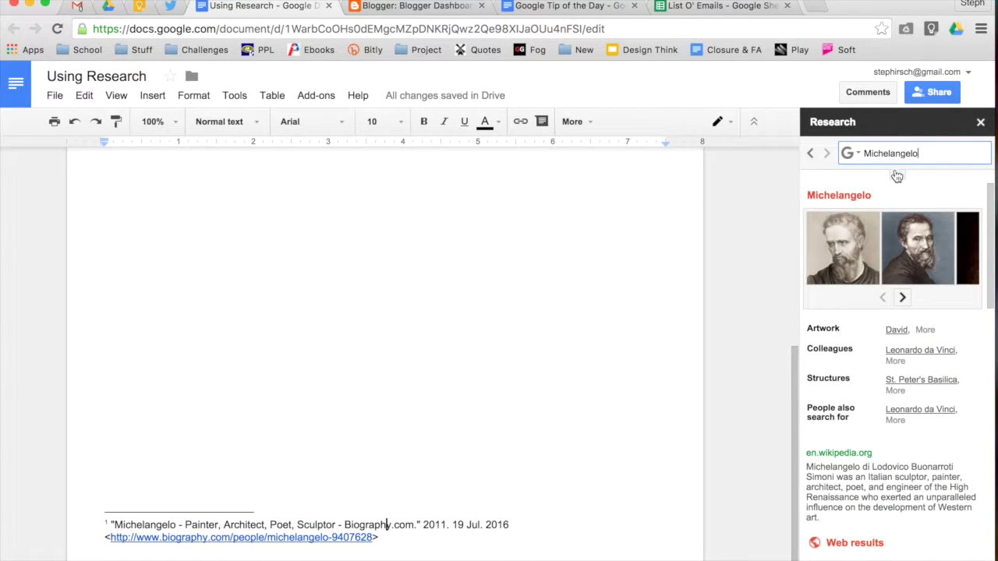
click(873, 153)
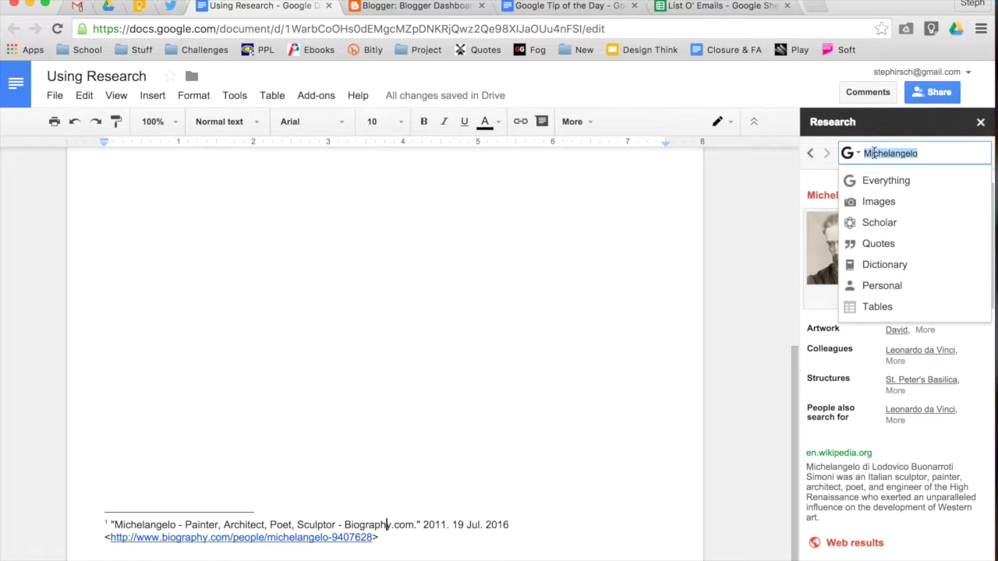
click(857, 153)
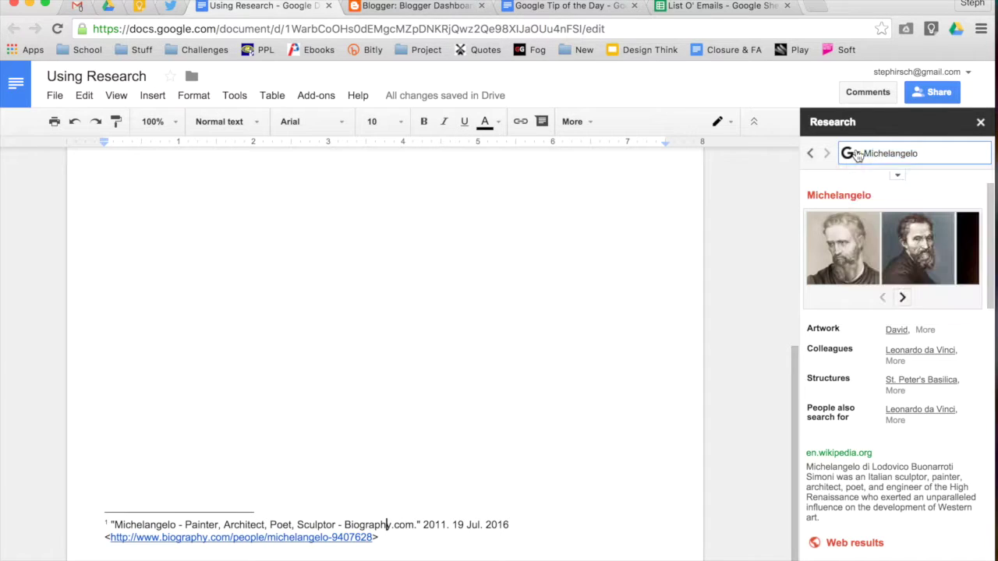
Expand the Research filter options and review the choices for image usage rights and citation format, keeping the current settings.
click(900, 178)
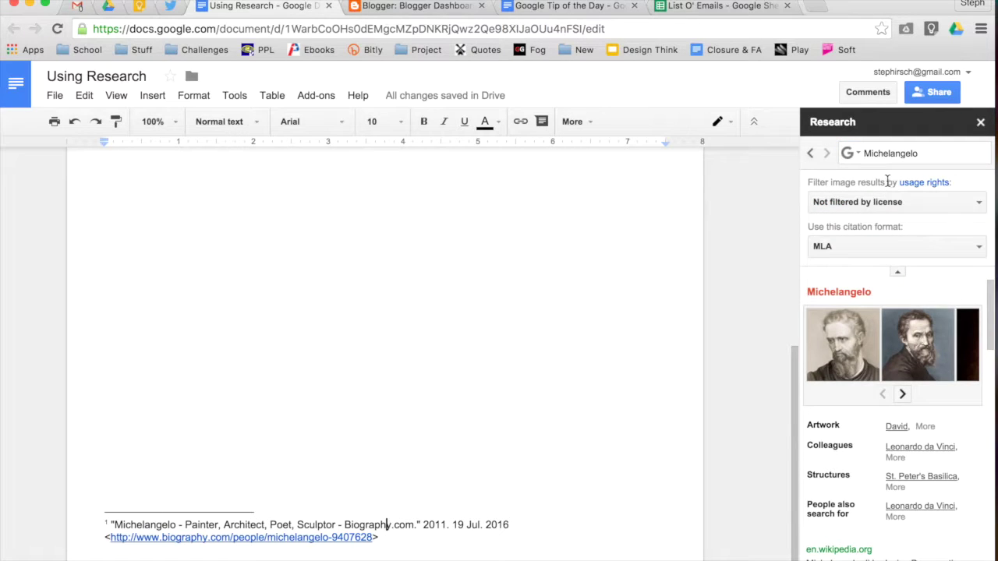
click(940, 206)
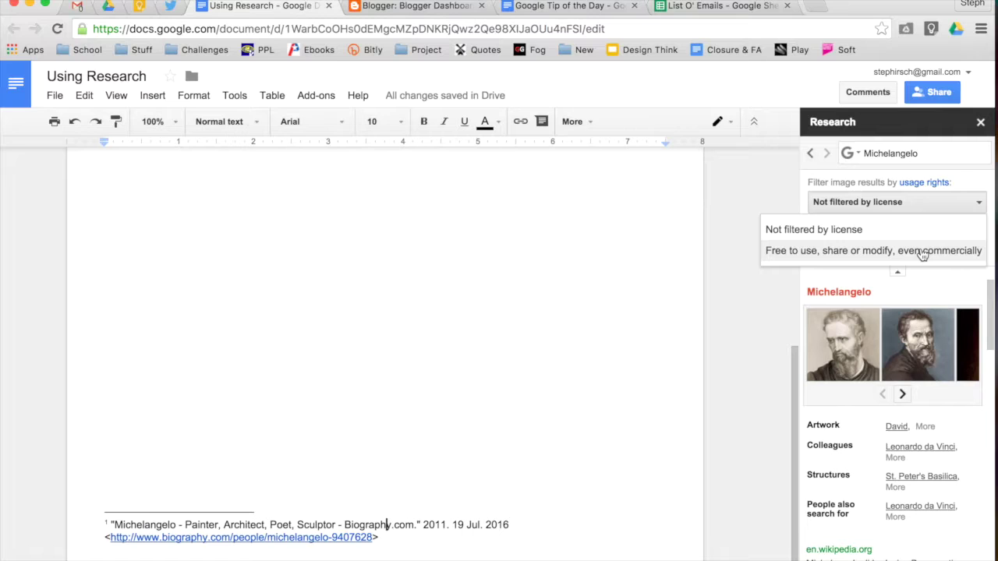
click(932, 202)
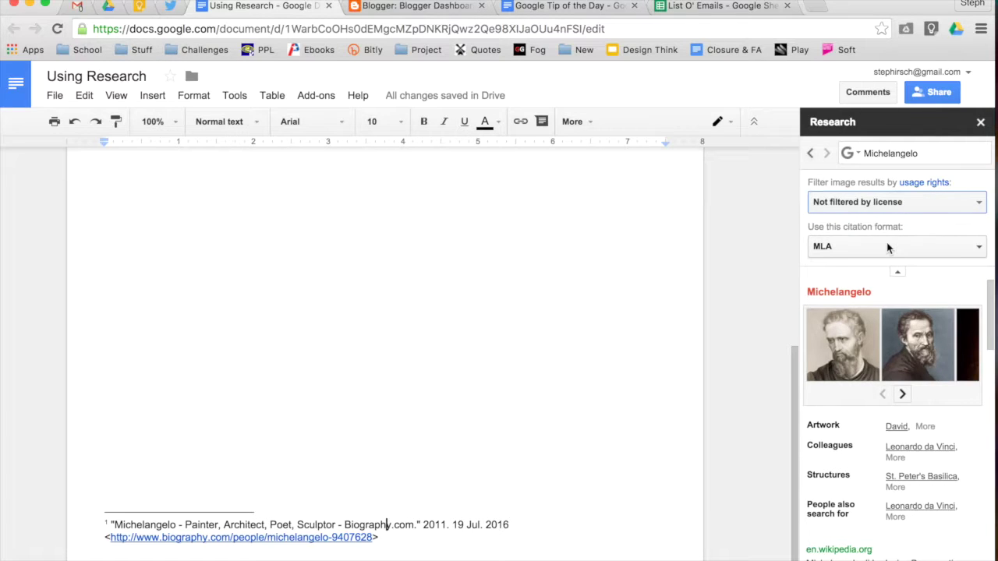
click(845, 248)
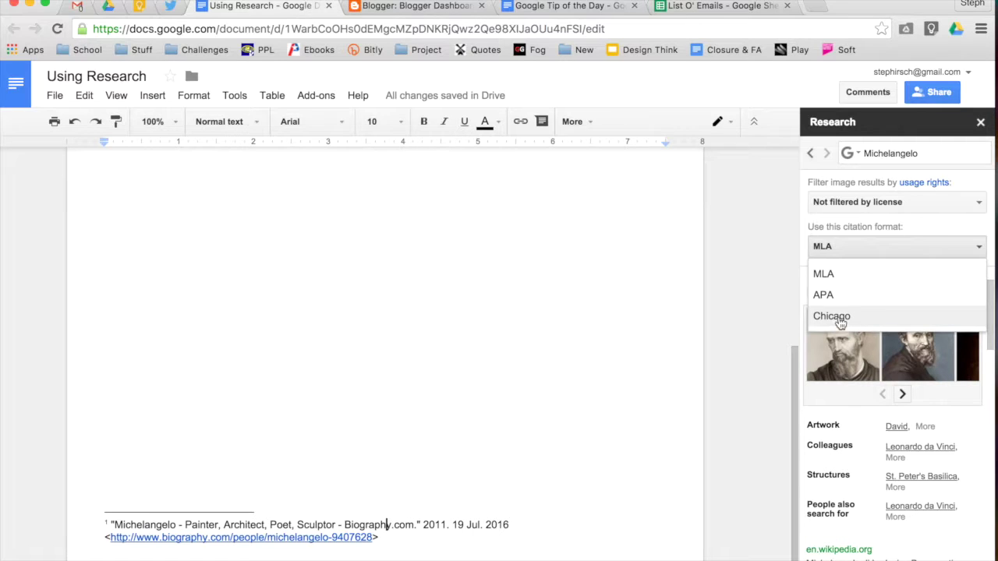
click(864, 249)
Switch the Michelangelo research results to Quotes and show the filter options offered for that type.
click(857, 153)
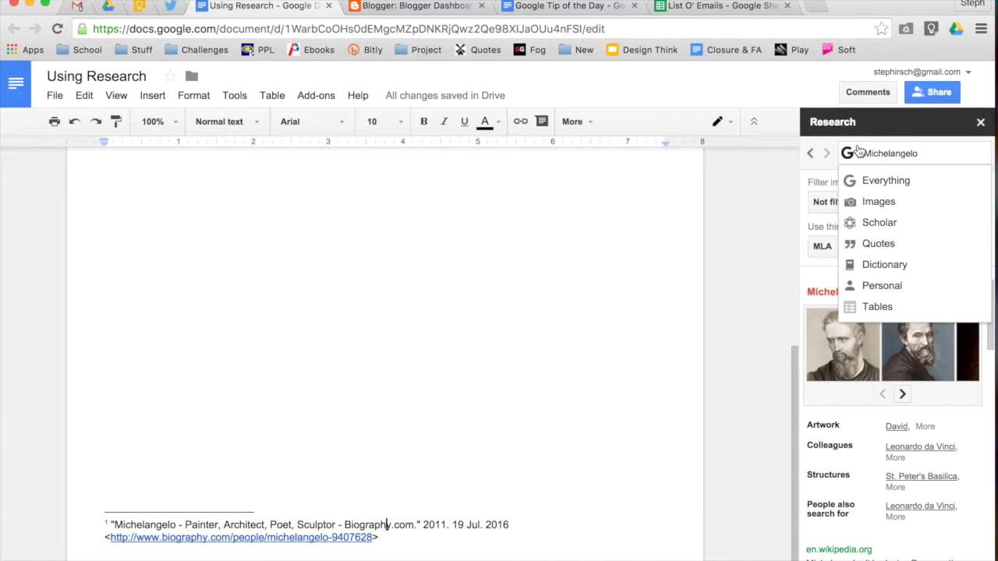
click(872, 245)
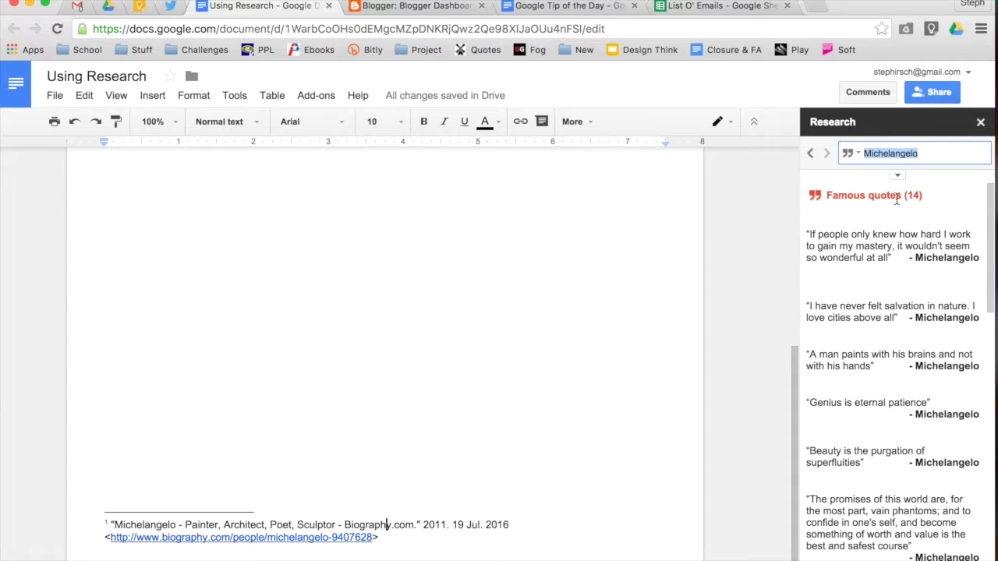
click(897, 174)
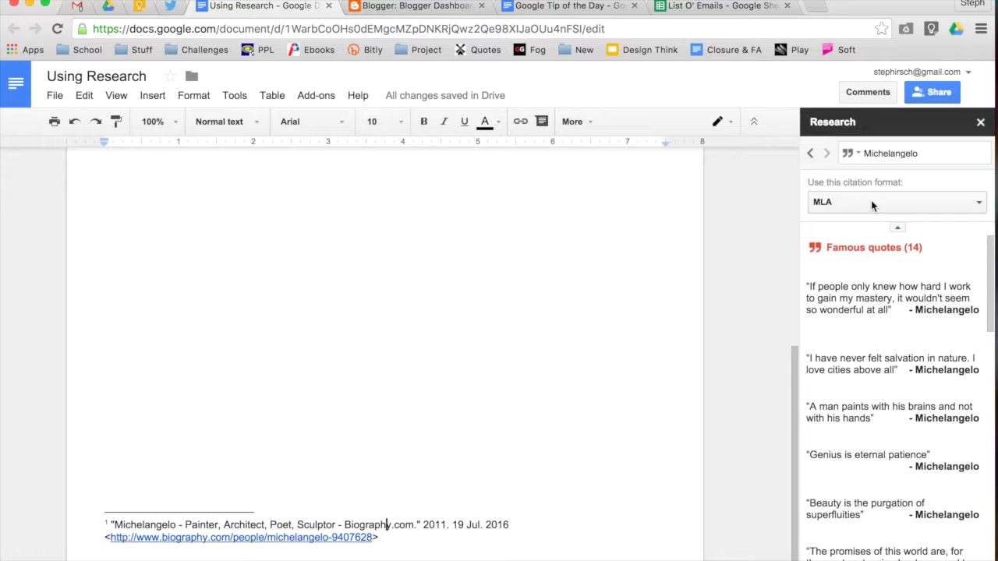
Switch the Michelangelo research results to Images and check the usage rights and citation format options.
click(851, 152)
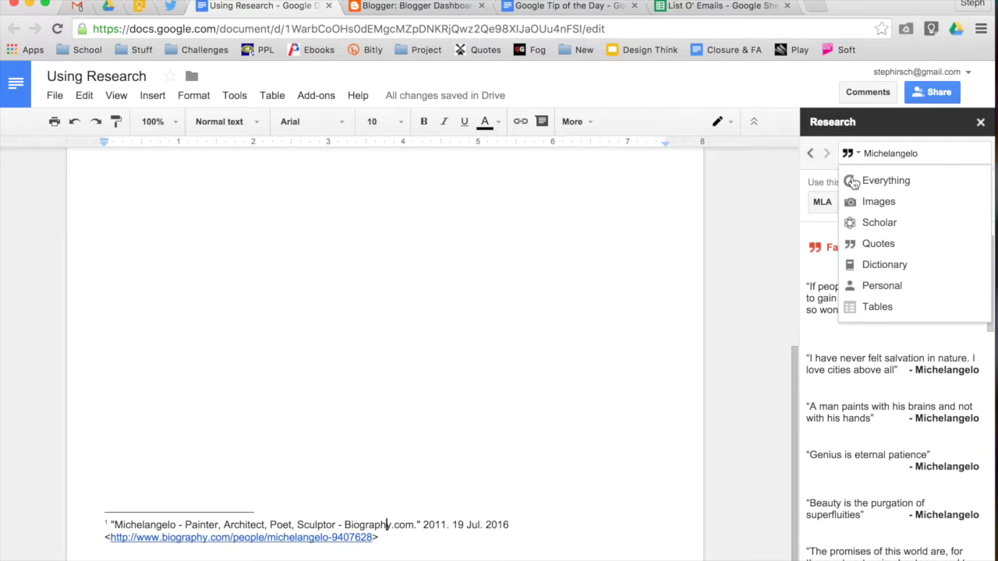
click(852, 201)
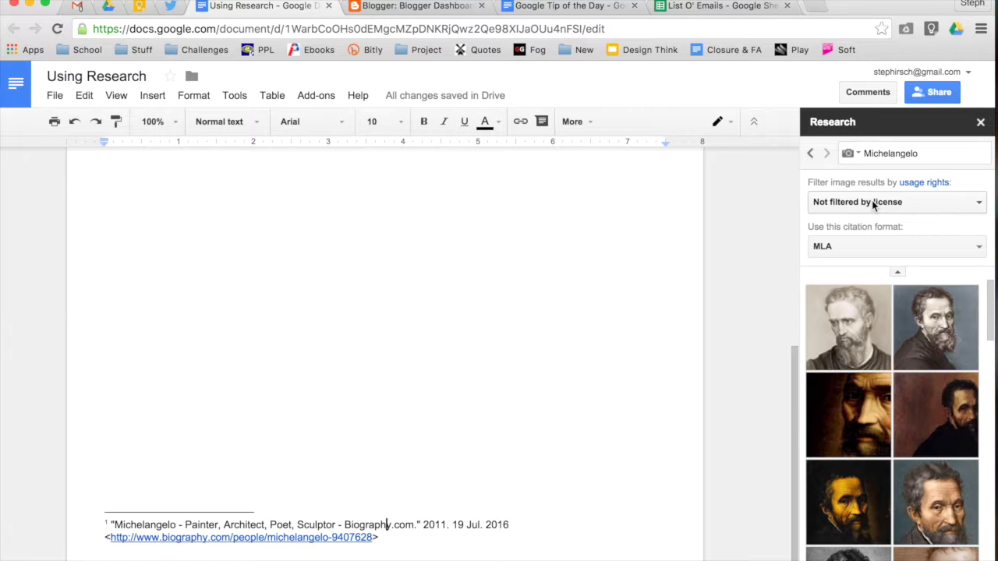
click(940, 154)
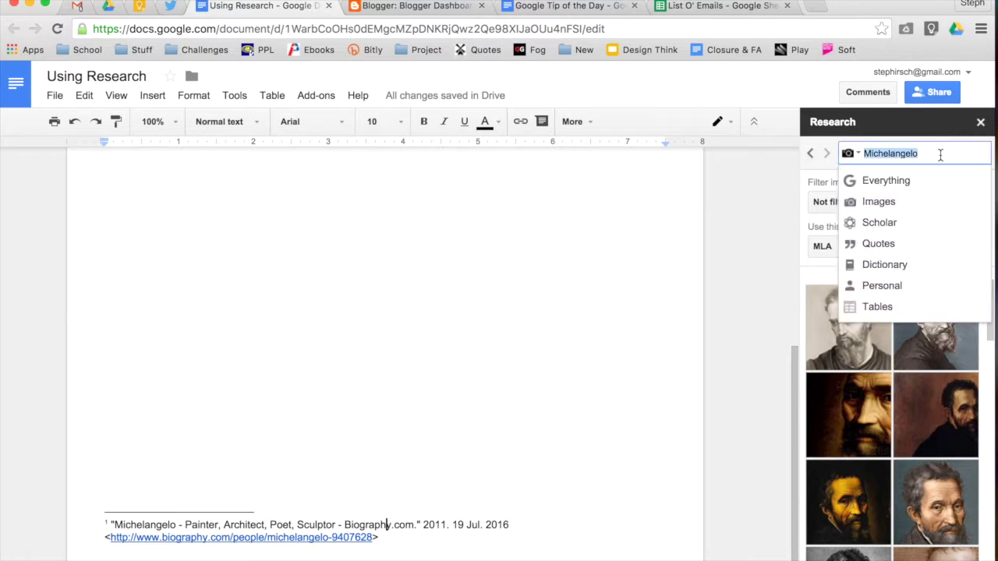
Close the Research tool and place the cursor on the blank line below the Italian artists paragraph.
click(981, 123)
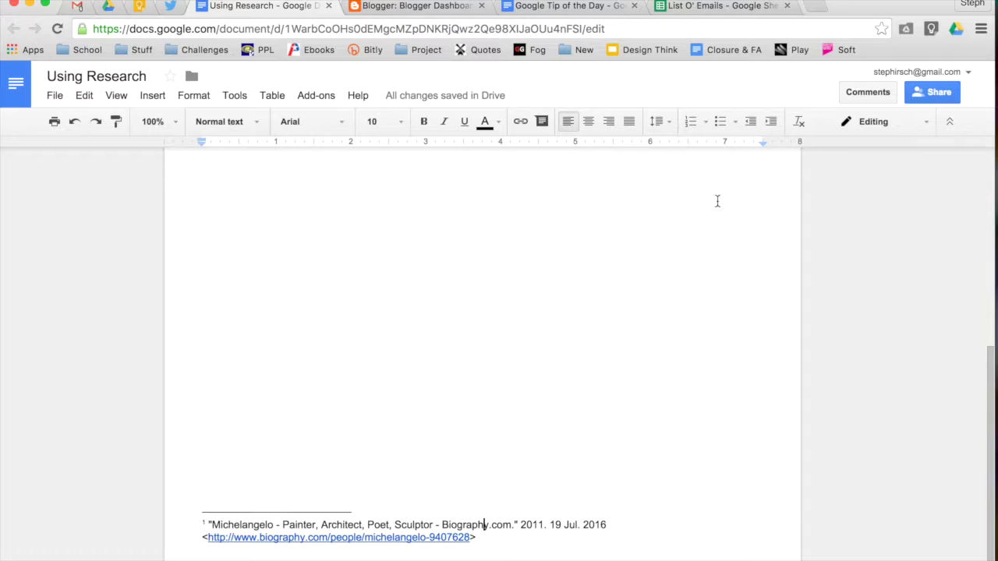
scroll(699, 208, up, 10)
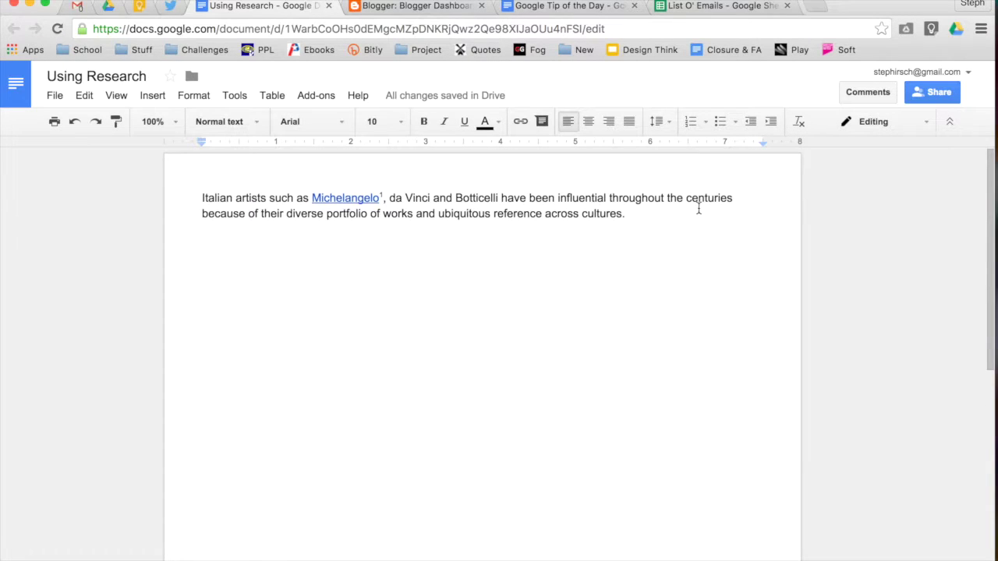
click(590, 243)
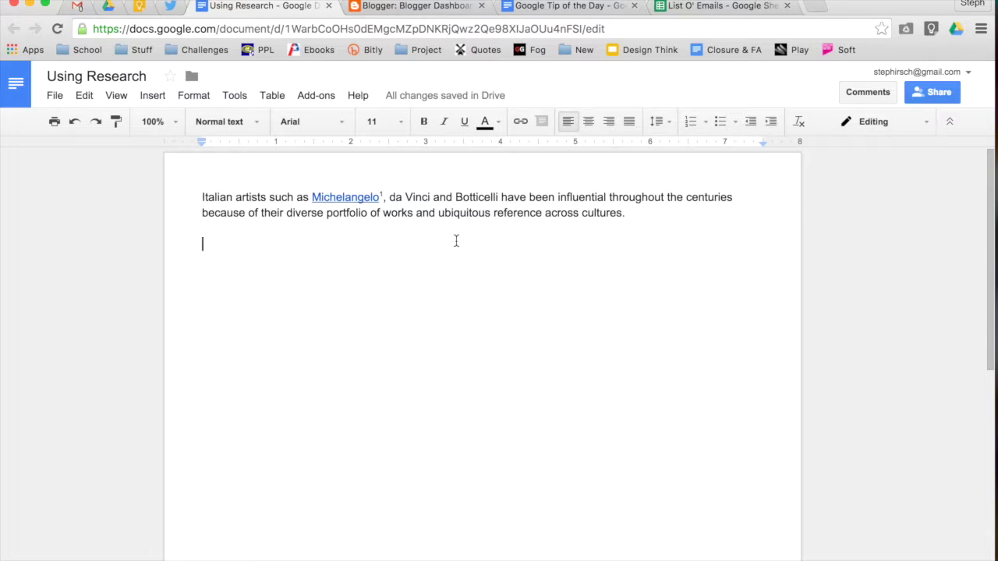
Reopen the Research tool with no text selected and look through the related topics suggested from the document.
click(237, 98)
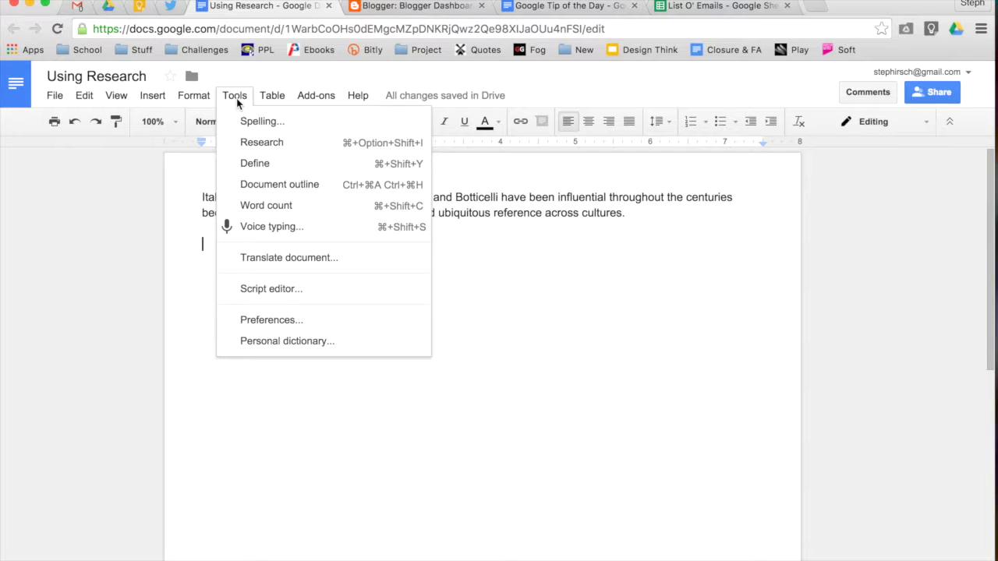
click(239, 148)
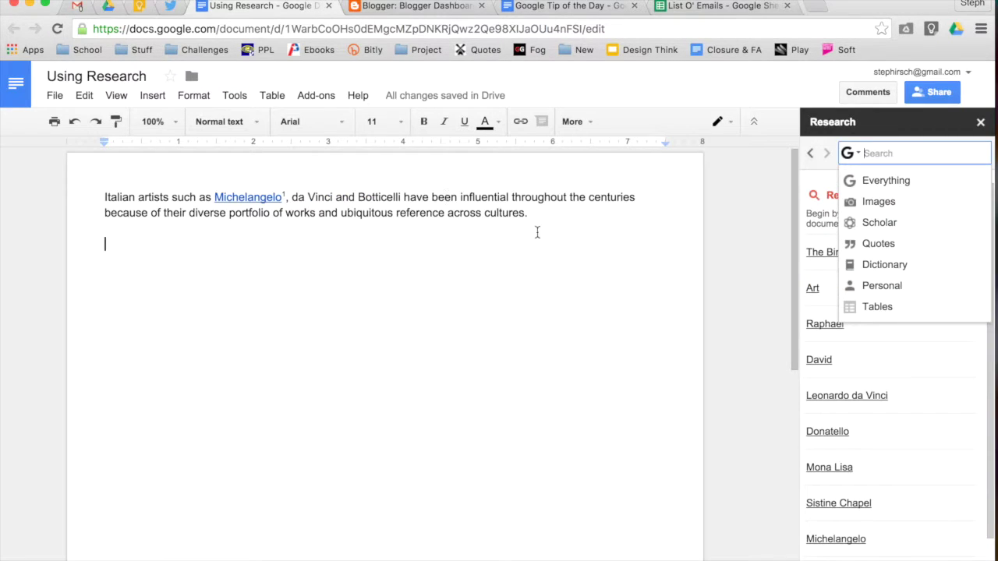
click(848, 154)
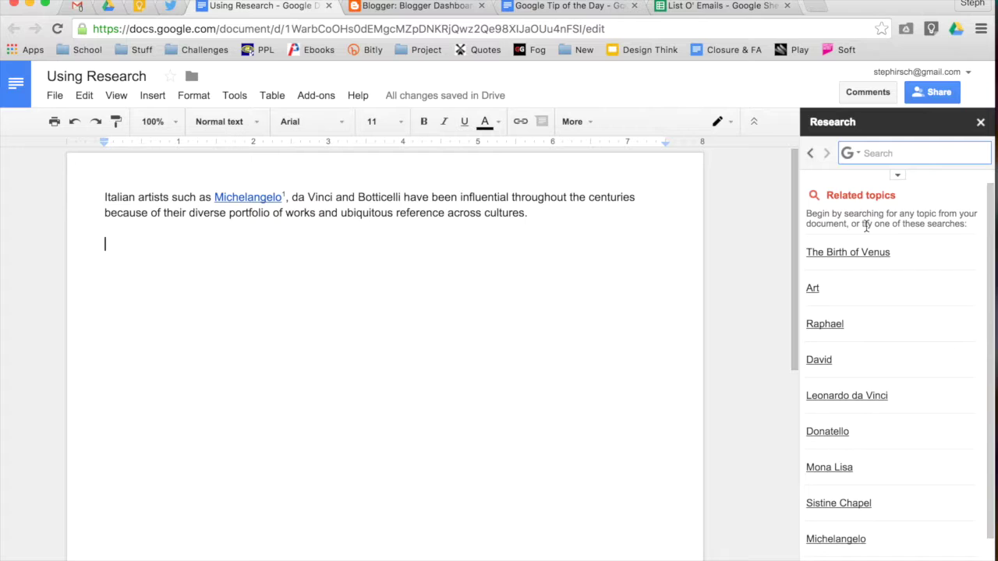
scroll(866, 226, down, 1)
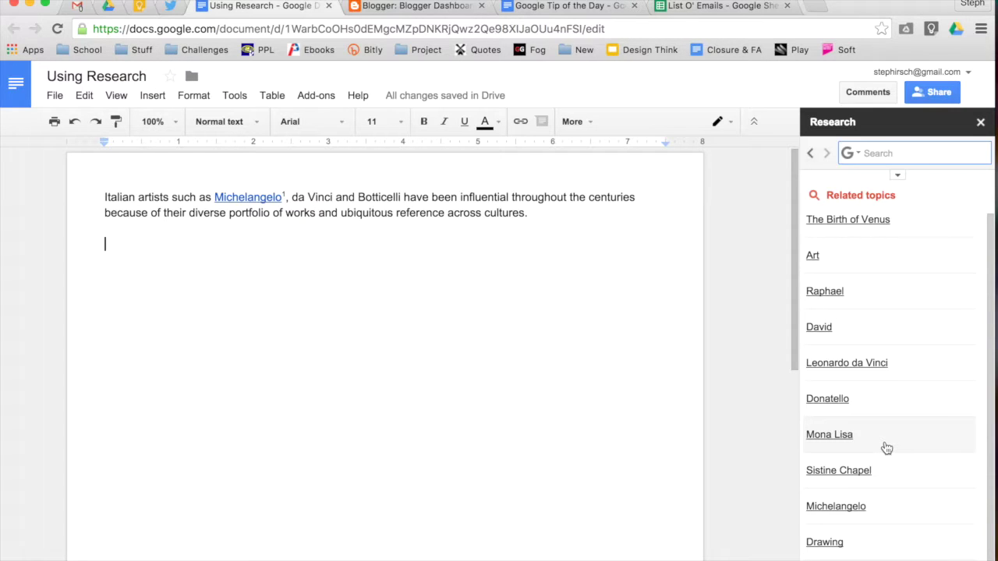
scroll(887, 448, up, 1)
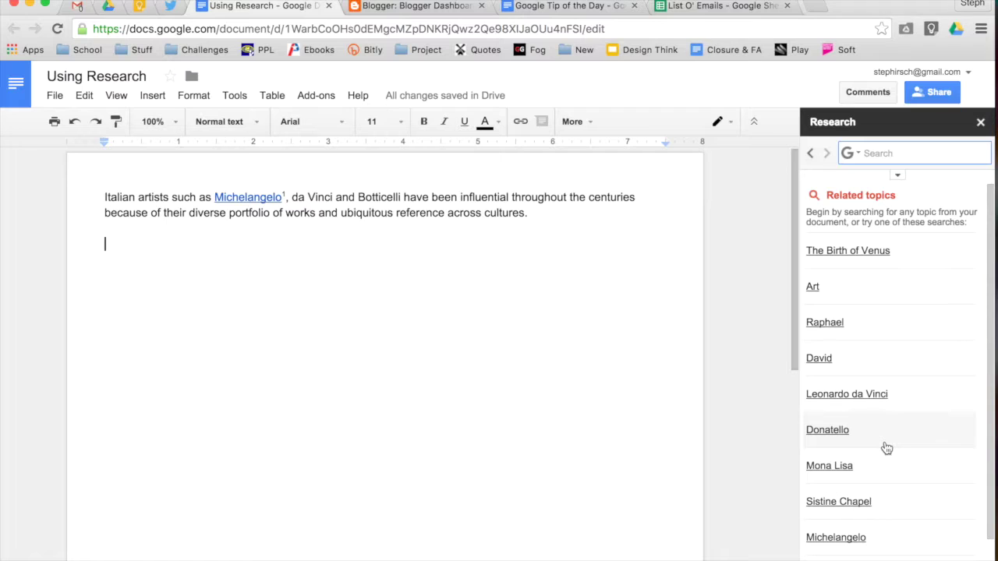
Search the Research tool for "italian artists", check the options on the Wikipedia result, and close the tool.
click(869, 154)
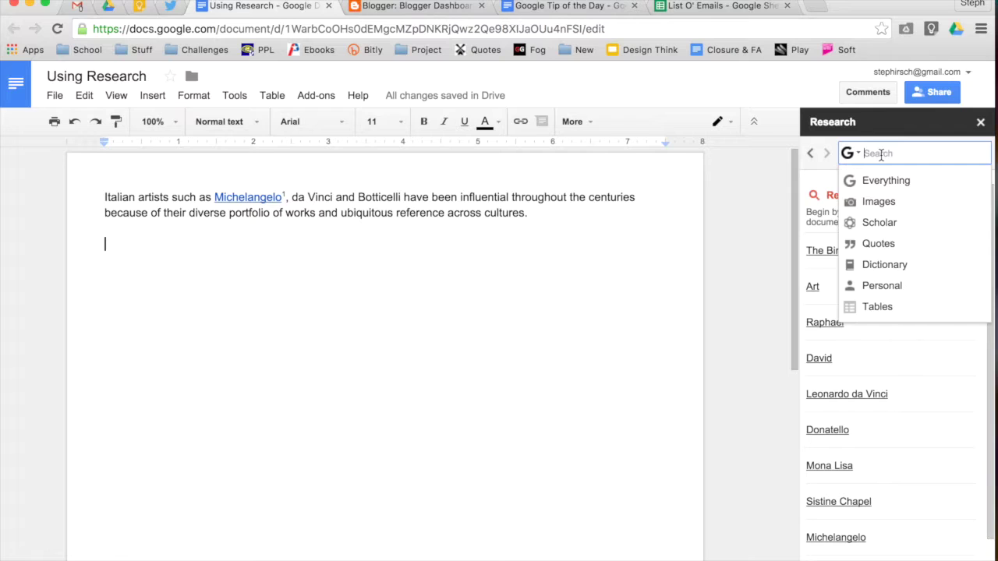
text(itali)
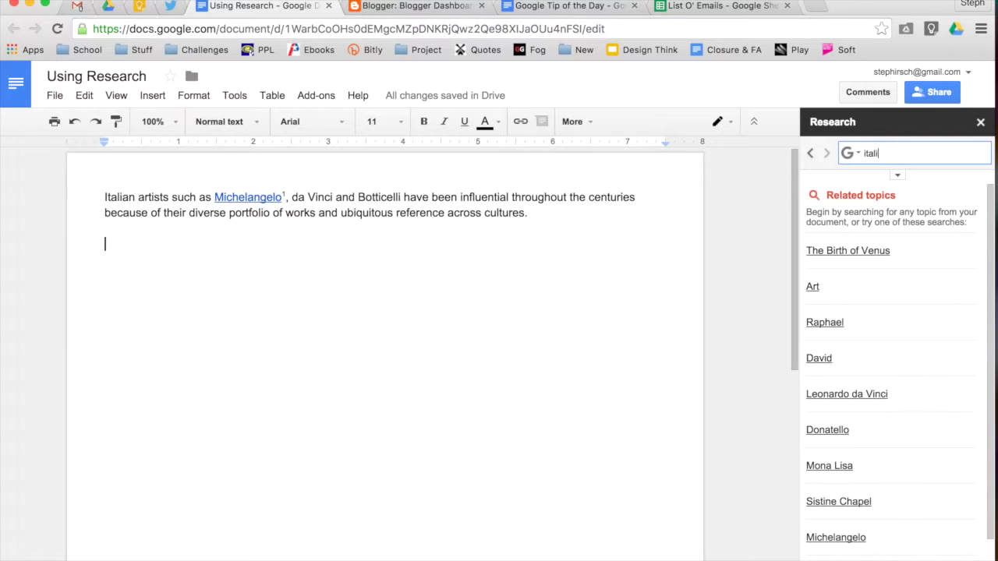
text(an artists)
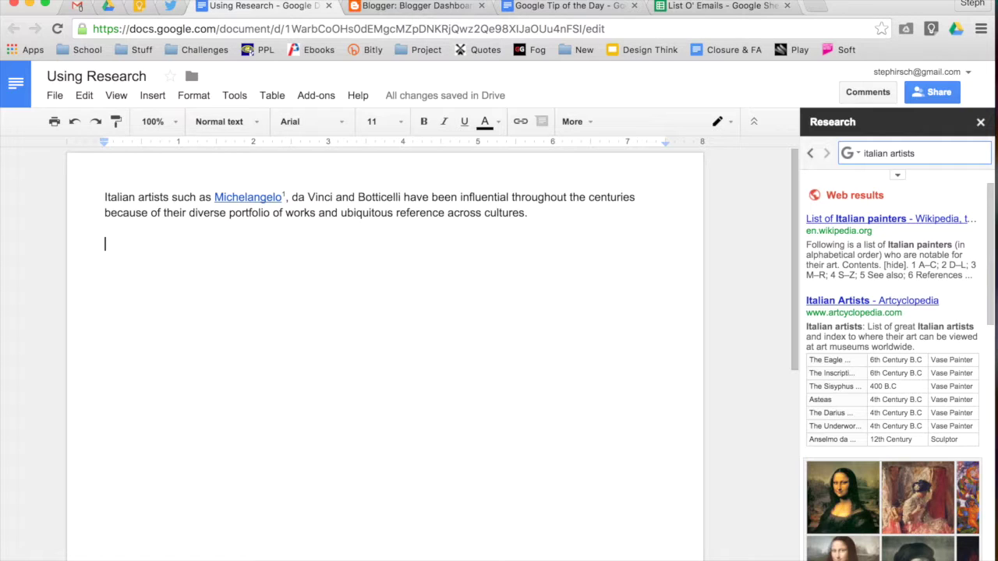
mouse_move(862, 243)
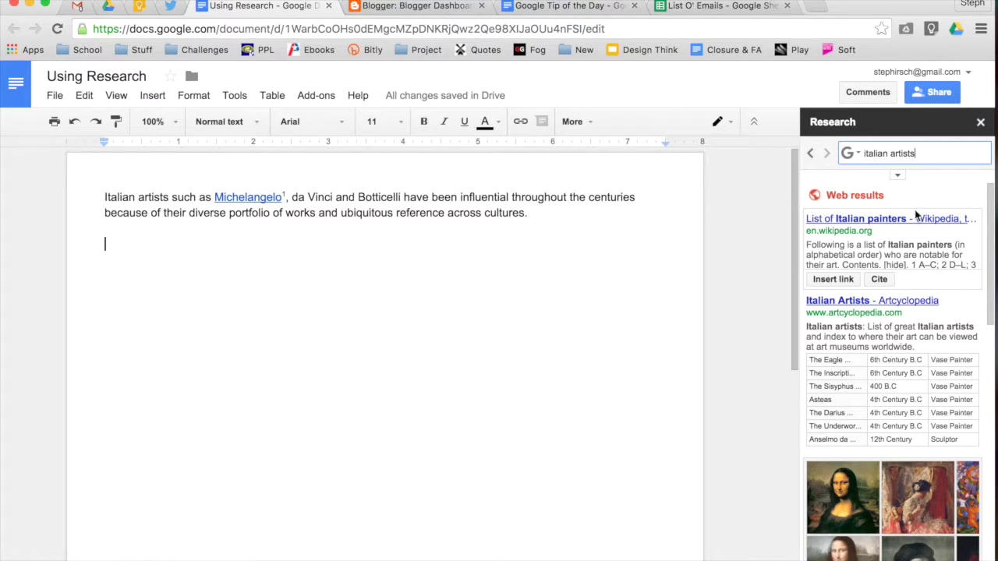
click(981, 125)
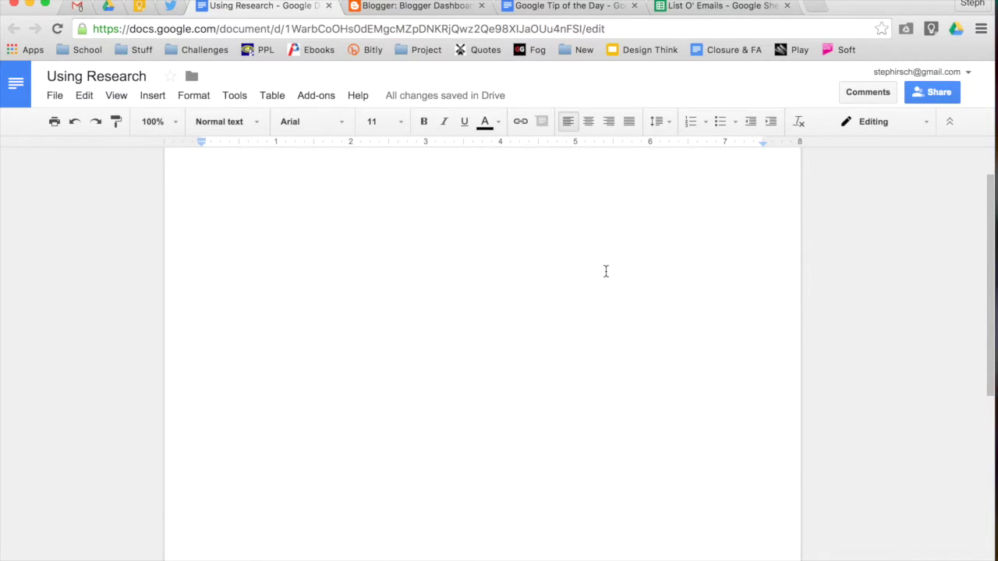
scroll(606, 271, up, 1)
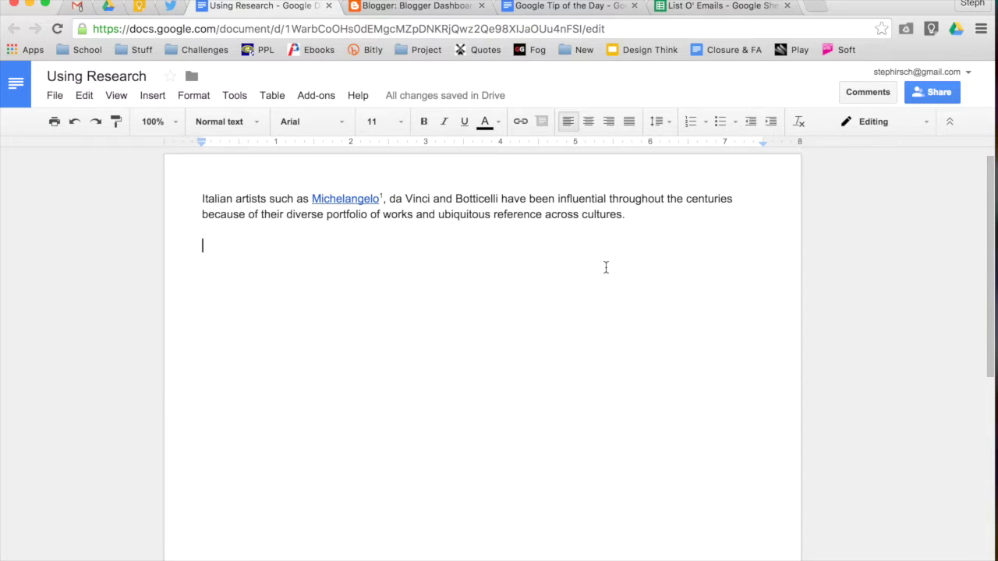